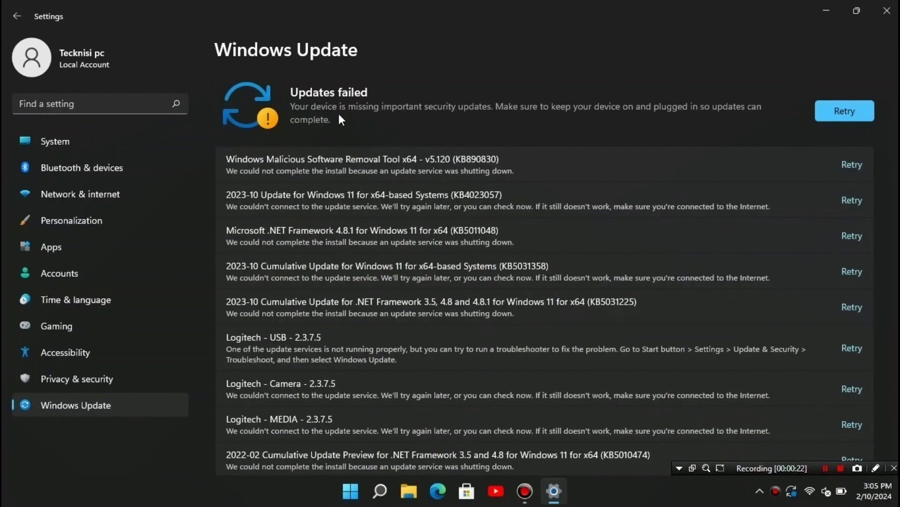
# Check the Wi-Fi connection status in the list of available networks.
pyautogui.click(810, 491)
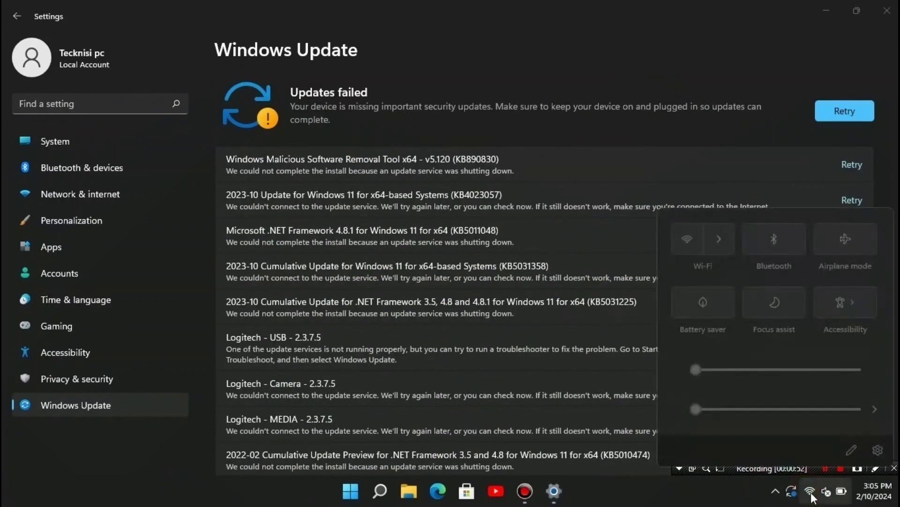
pyautogui.click(707, 240)
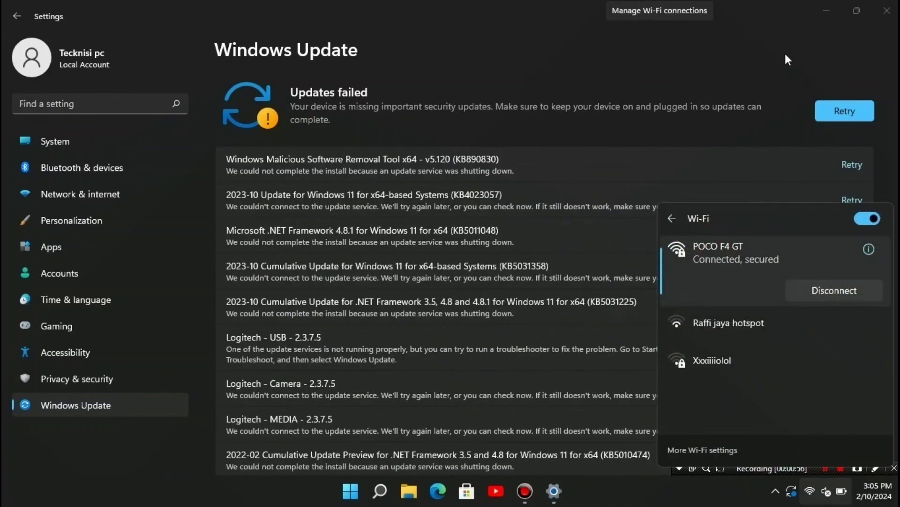
pyautogui.click(784, 40)
# Retry the failed Windows updates and look through the update list and its further options.
pyautogui.click(845, 111)
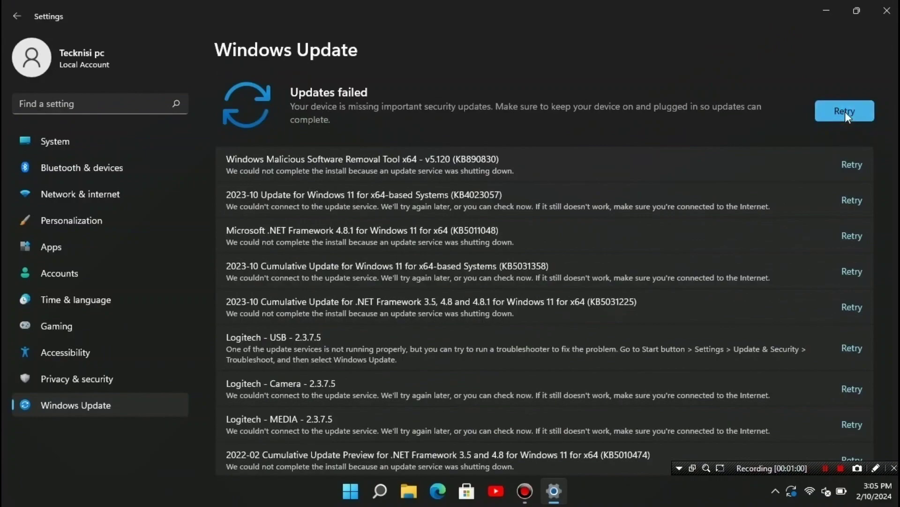
pyautogui.click(857, 166)
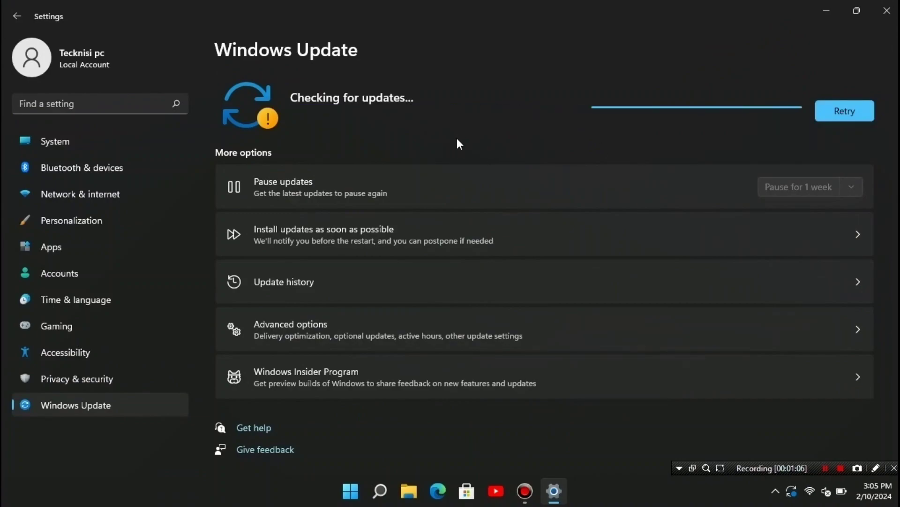
pyautogui.scroll(-5, 480, 263)
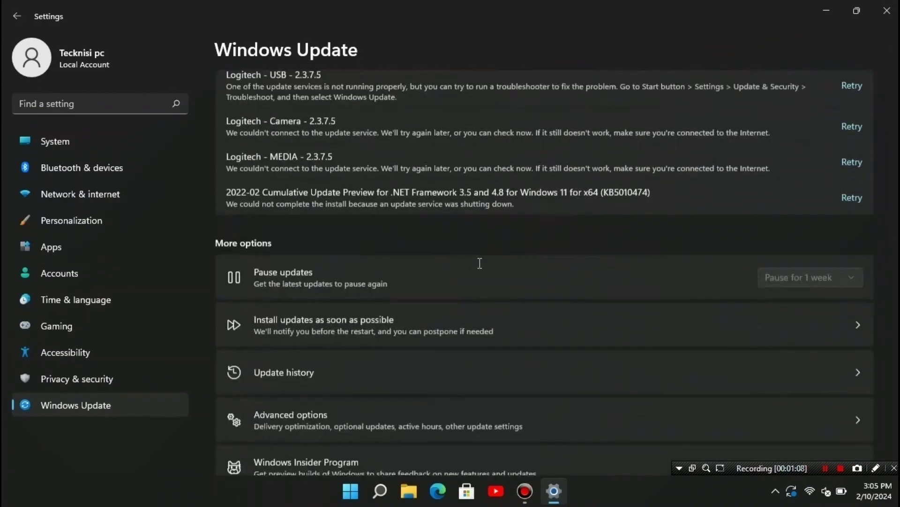
pyautogui.scroll(-2, 480, 263)
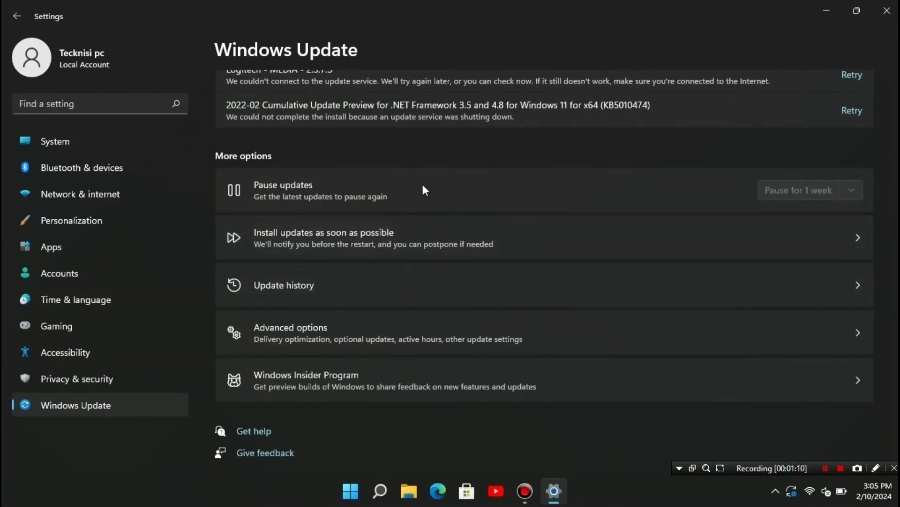
pyautogui.scroll(6, 477, 138)
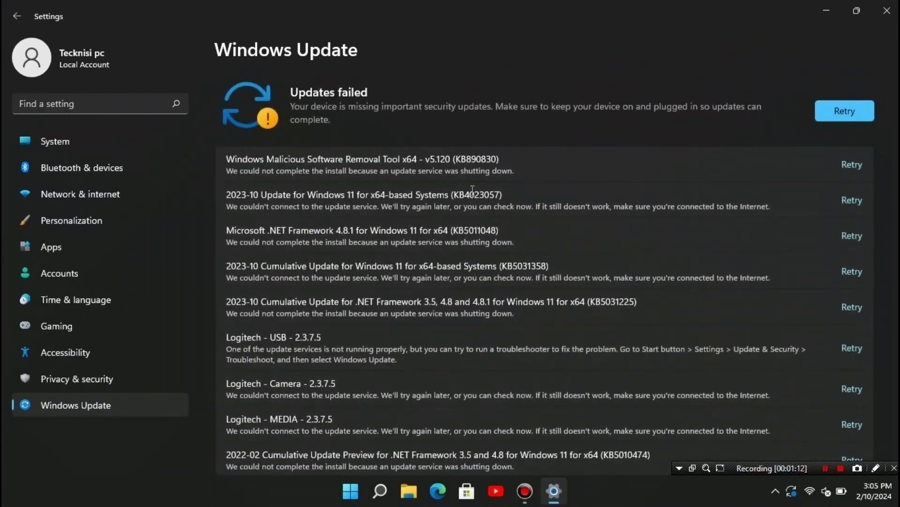
# Close Settings and search Windows for "services" to open the Services console.
pyautogui.click(886, 14)
pyautogui.click(395, 491)
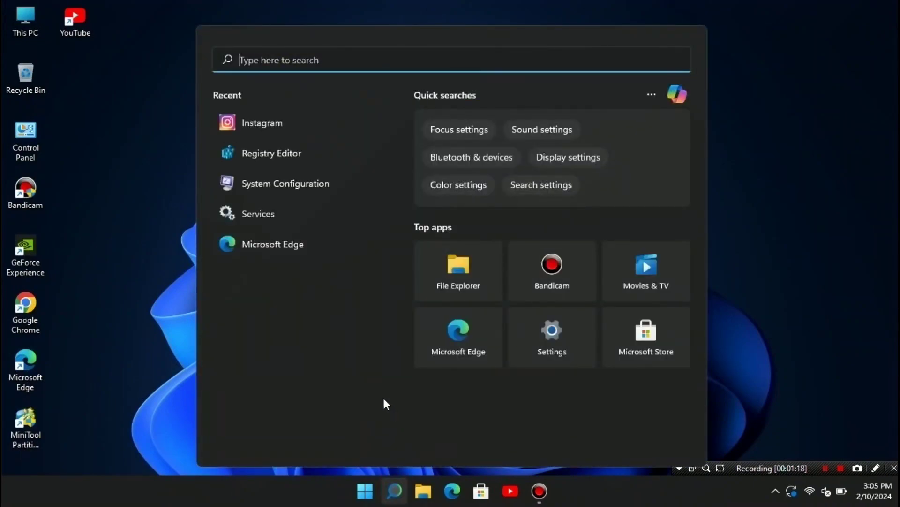
pyautogui.write('services')
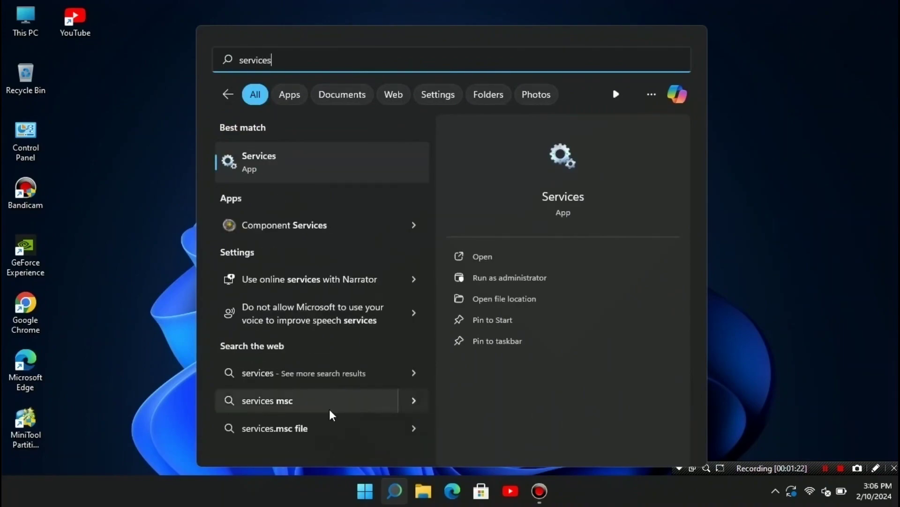
pyautogui.click(302, 158)
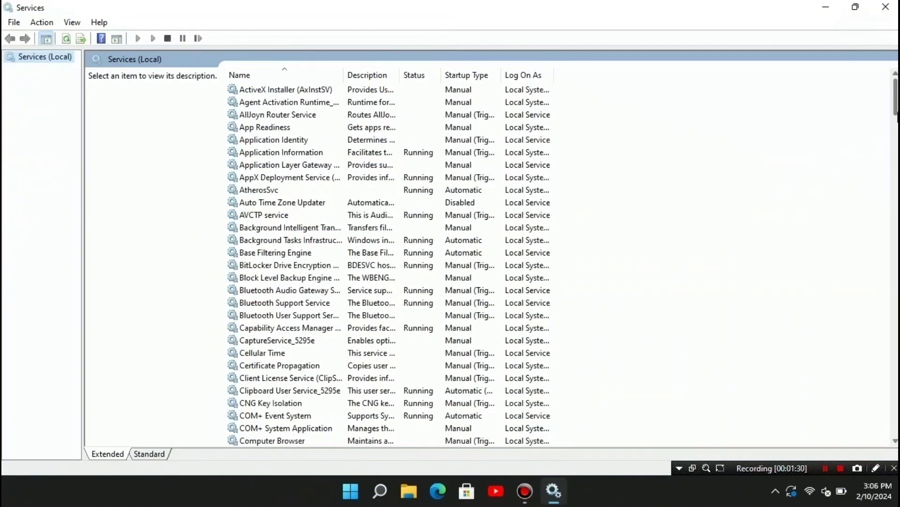
# Set the Windows Update service's startup type to Automatic and apply the change.
pyautogui.moveTo(896, 104); pyautogui.dragTo(896, 420)
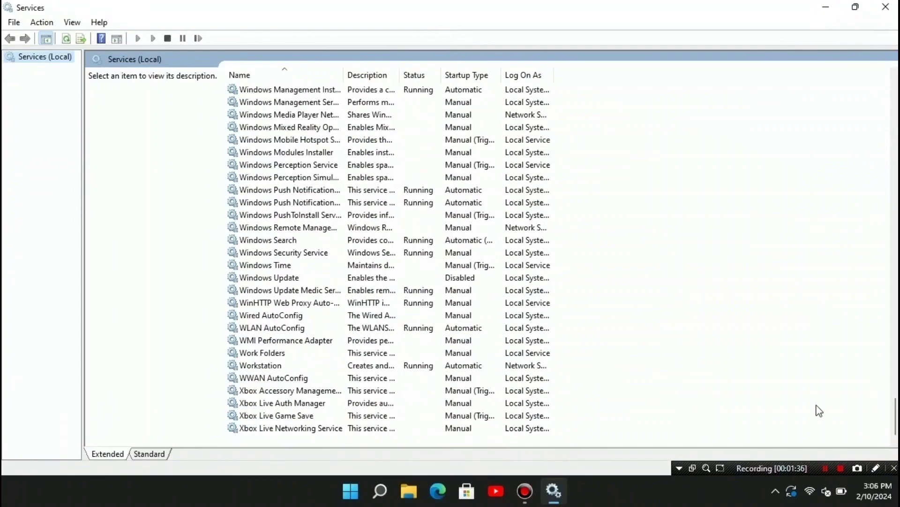
pyautogui.click(258, 277)
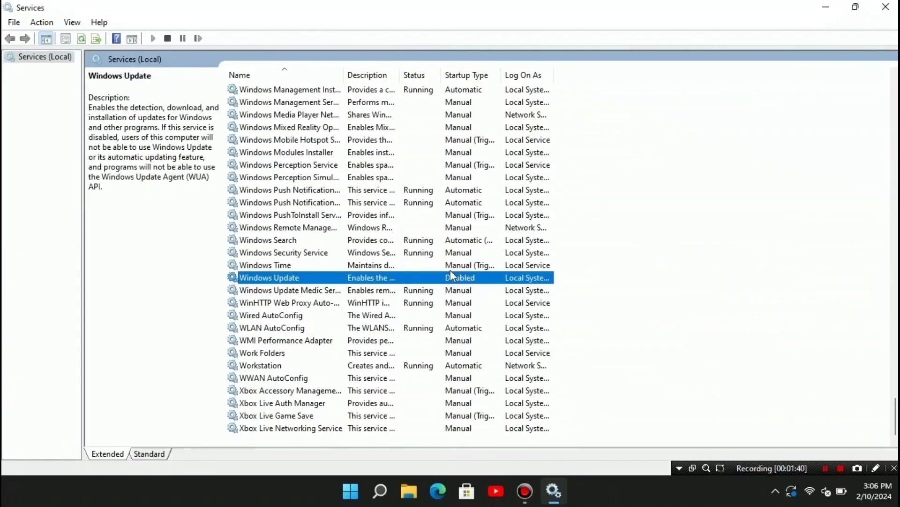
pyautogui.rightClick(458, 279)
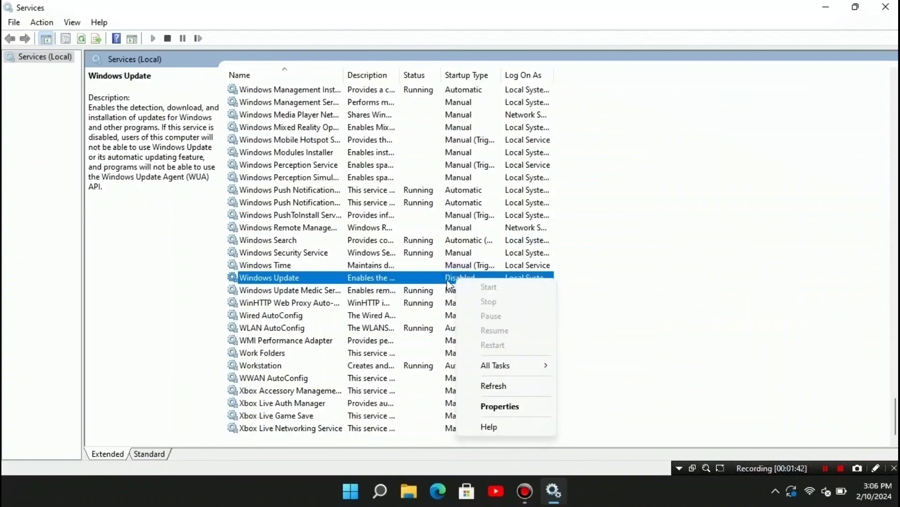
pyautogui.click(500, 406)
pyautogui.click(455, 228)
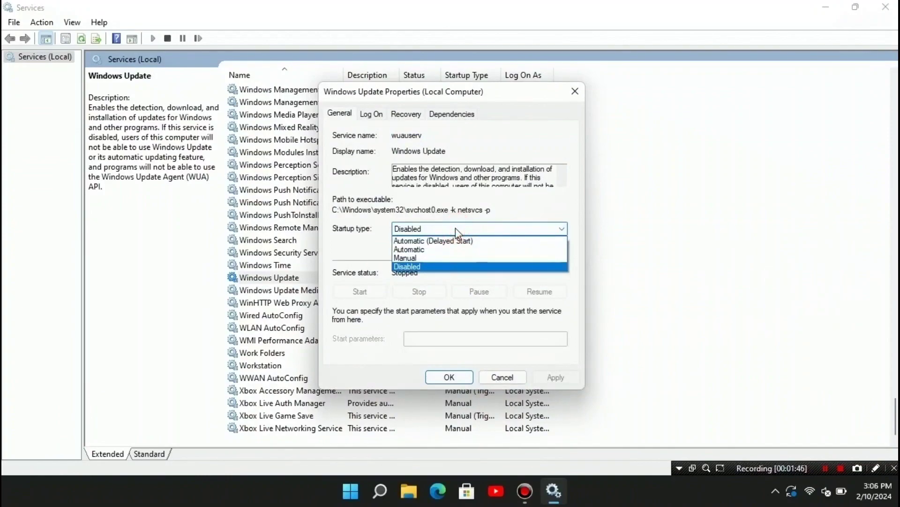
pyautogui.click(421, 248)
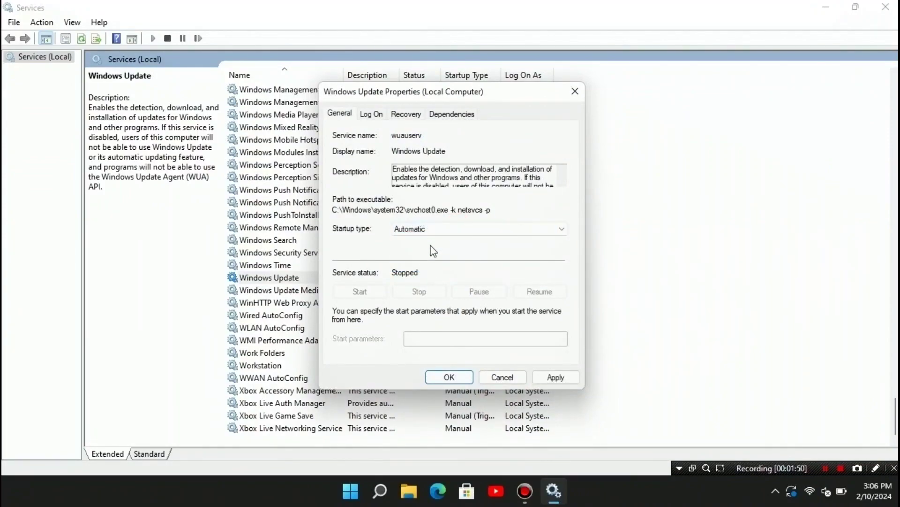
pyautogui.click(556, 378)
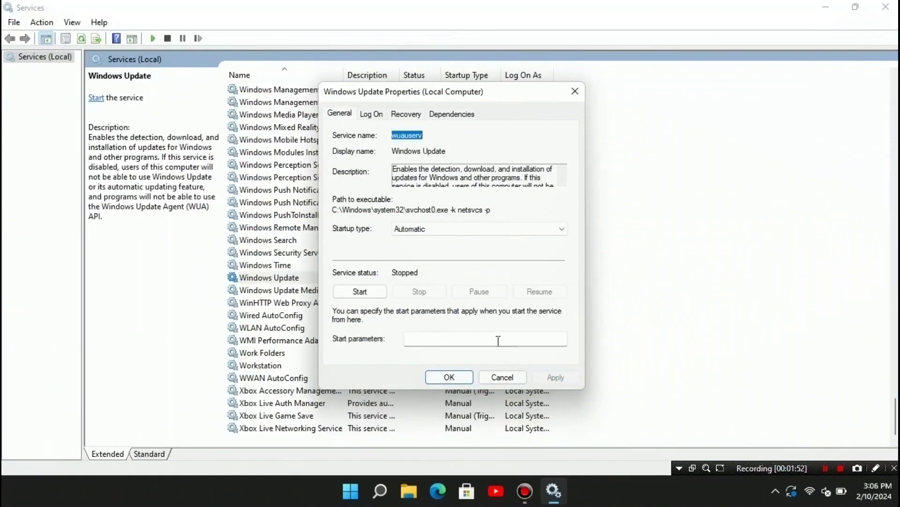
# Try to start the Windows Update service, and close its properties and the Services console.
pyautogui.click(368, 292)
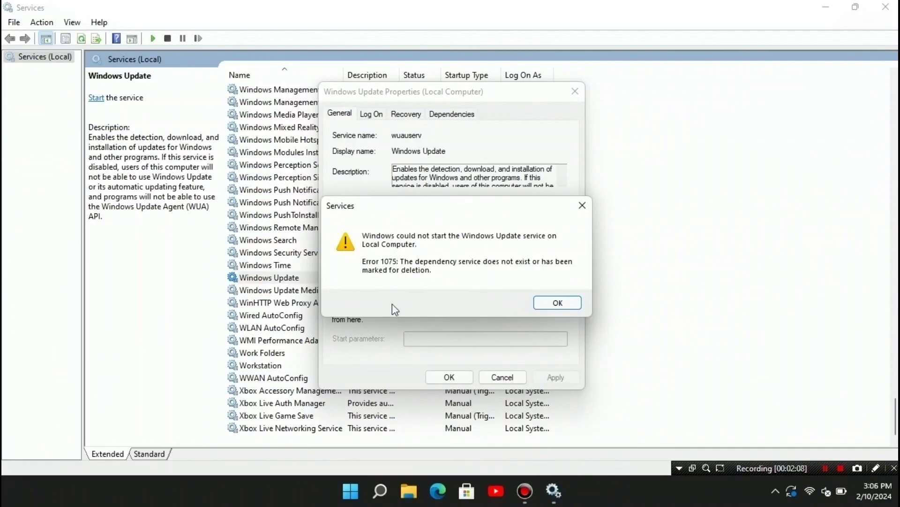
pyautogui.click(555, 303)
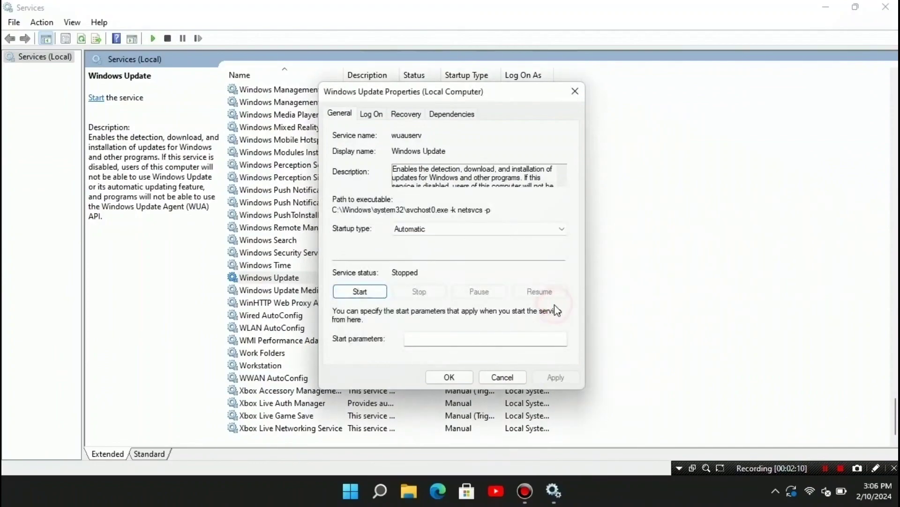
pyautogui.click(457, 380)
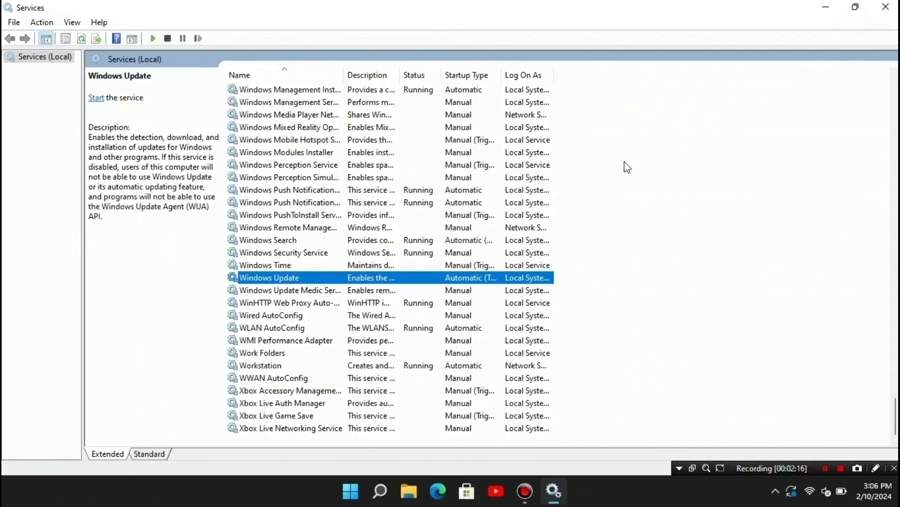
pyautogui.click(886, 7)
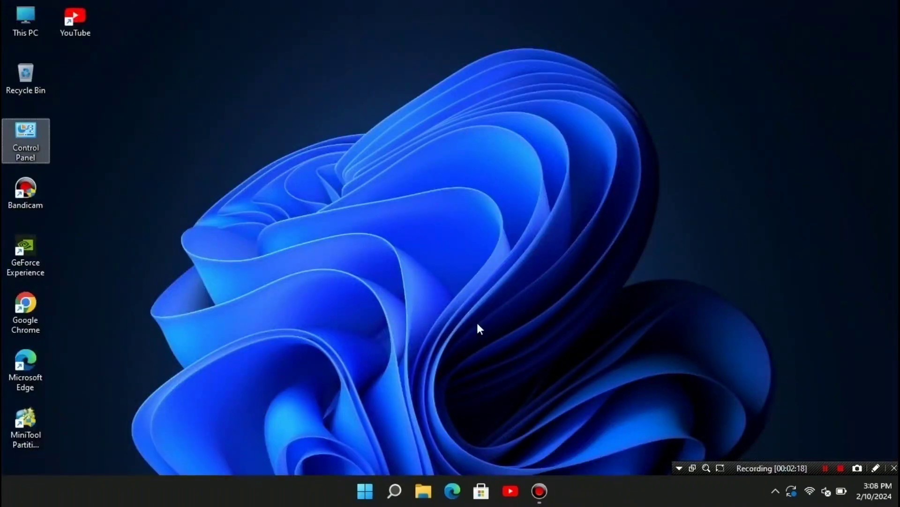
pyautogui.rightClick(474, 154)
pyautogui.click(478, 207)
# Search Windows for "regedit" and open the Registry Editor.
pyautogui.click(395, 493)
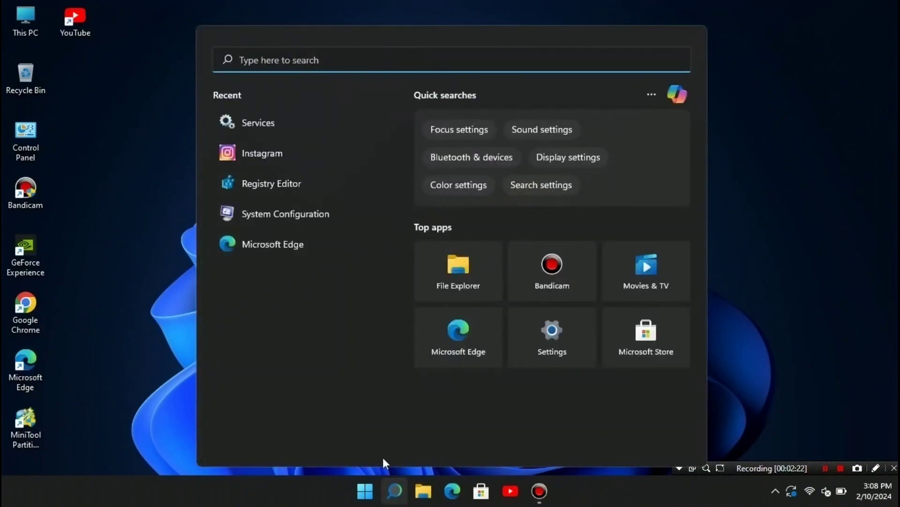
pyautogui.click(365, 64)
pyautogui.write('reged')
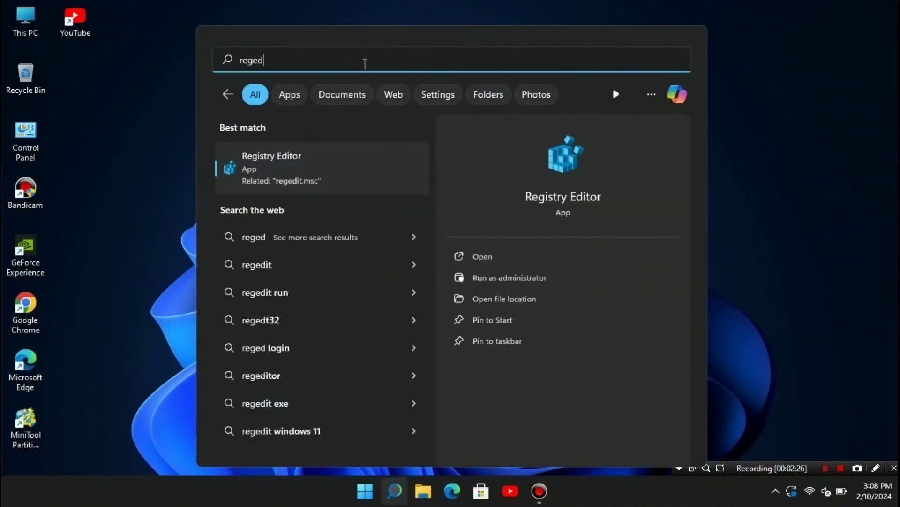
pyautogui.write('it')
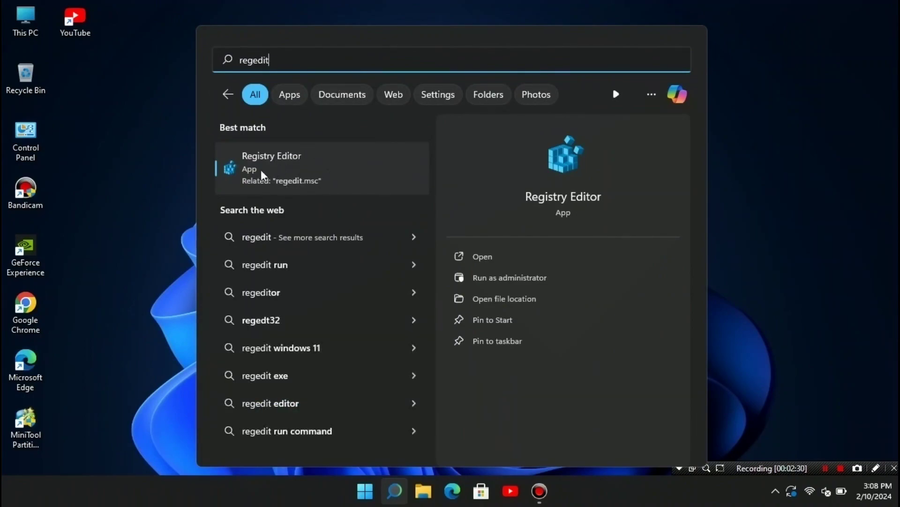
pyautogui.click(341, 168)
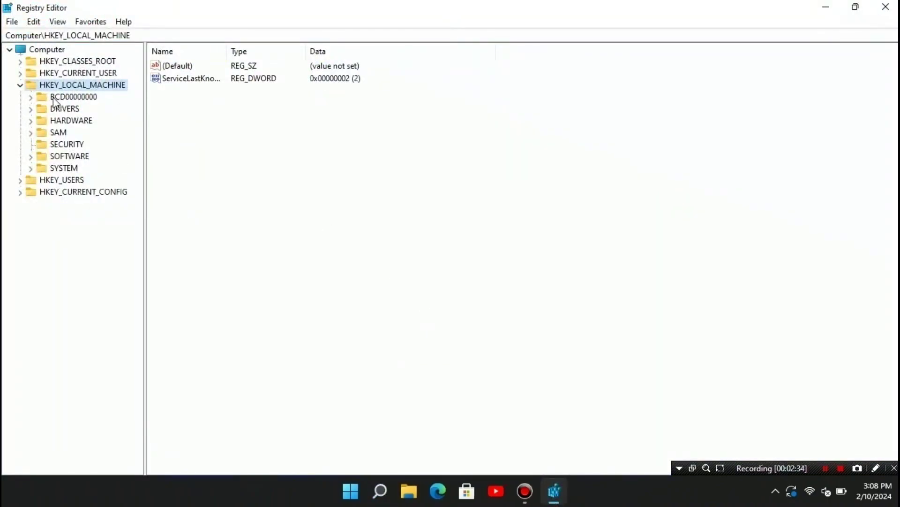
# Open the registry key HKEY_LOCAL_MACHINE\SYSTEM\CurrentControlSet\Services\wuauserv.
pyautogui.click(20, 85)
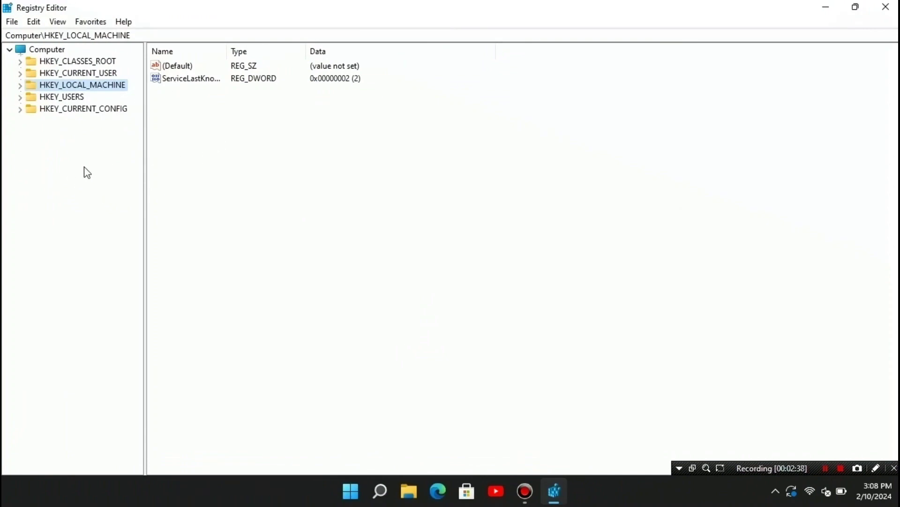
pyautogui.click(19, 87)
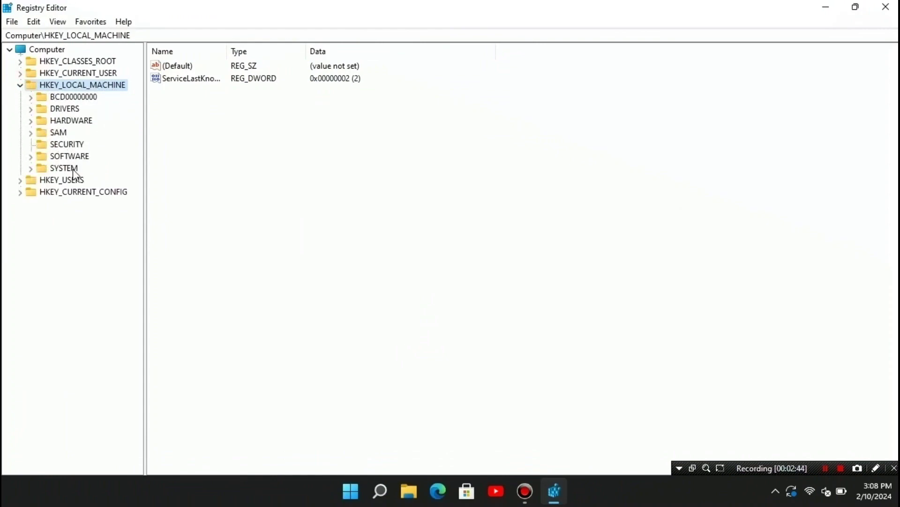
pyautogui.click(30, 168)
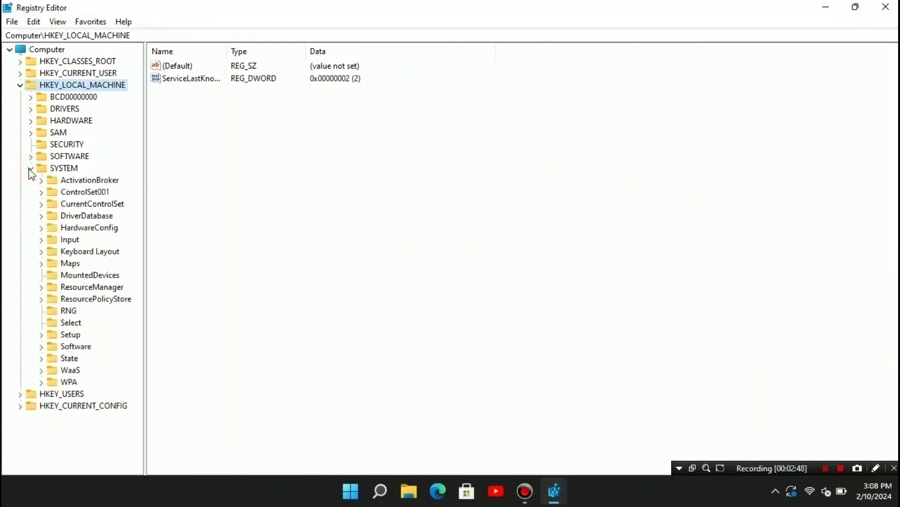
pyautogui.click(41, 204)
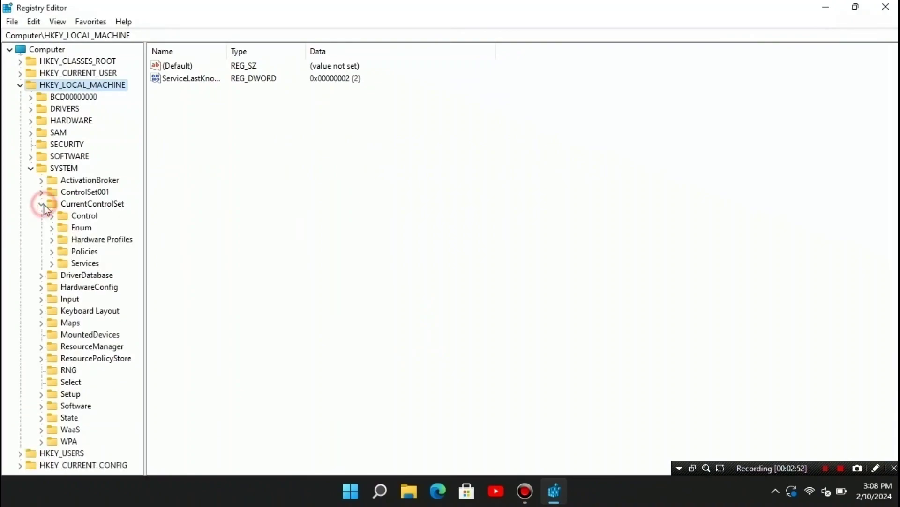
pyautogui.click(52, 263)
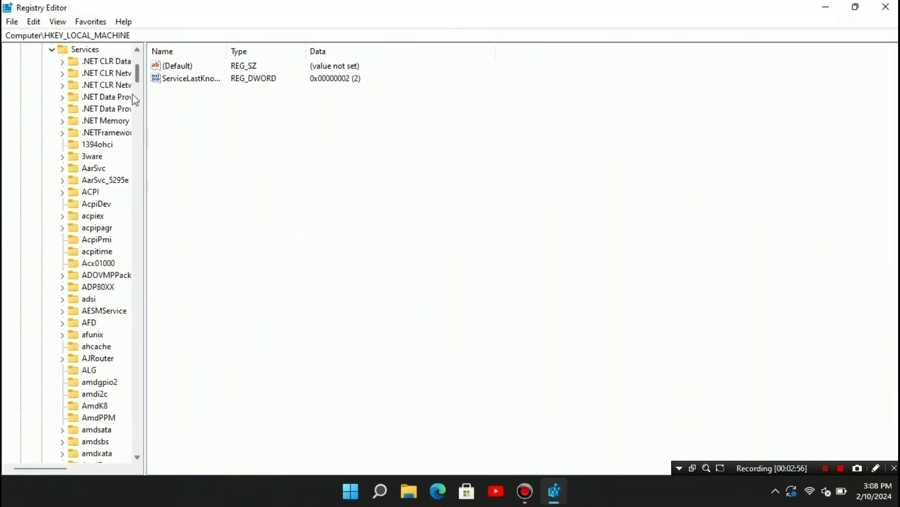
pyautogui.moveTo(140, 81); pyautogui.dragTo(154, 445)
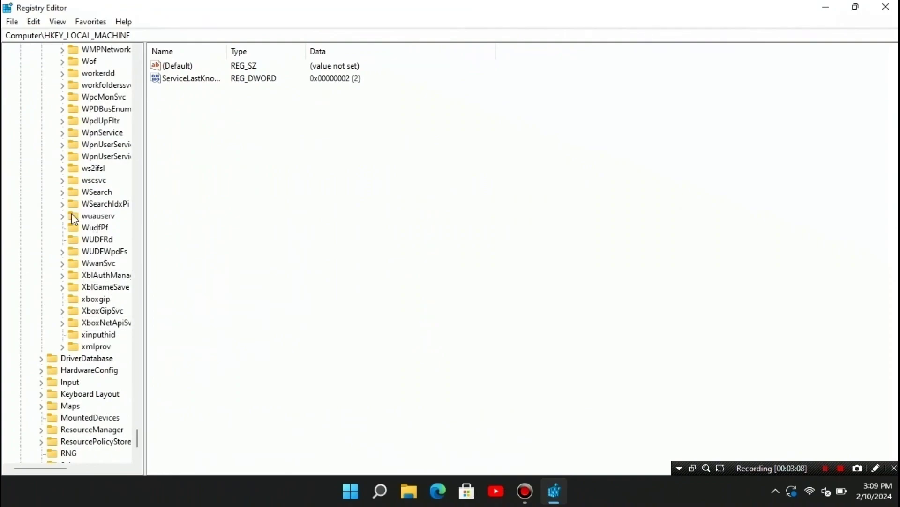
pyautogui.click(97, 218)
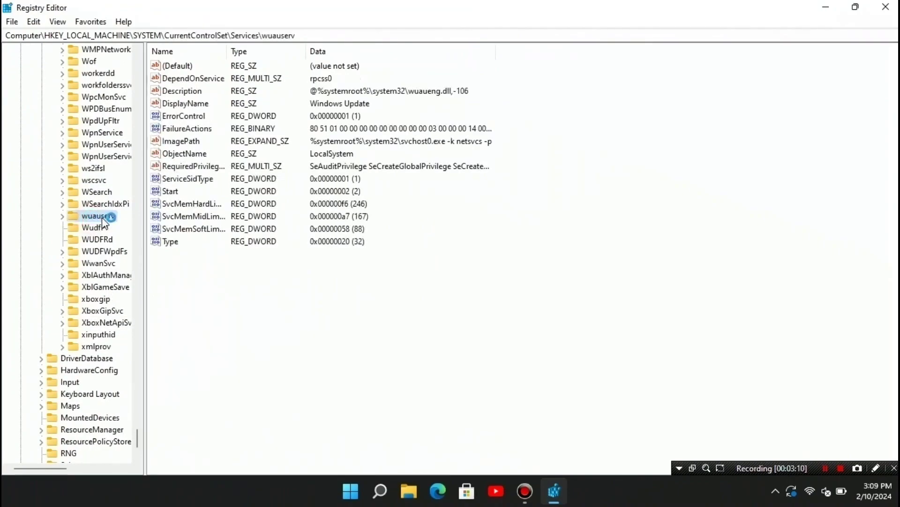
# Set the value data of DependOnService in the wuauserv key to rpcss.
pyautogui.click(183, 79)
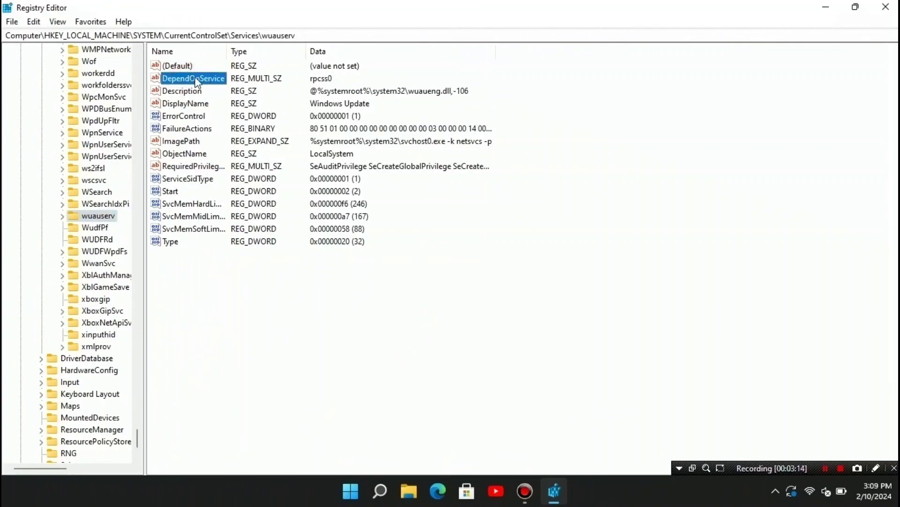
pyautogui.doubleClick(193, 78)
pyautogui.click(79, 136)
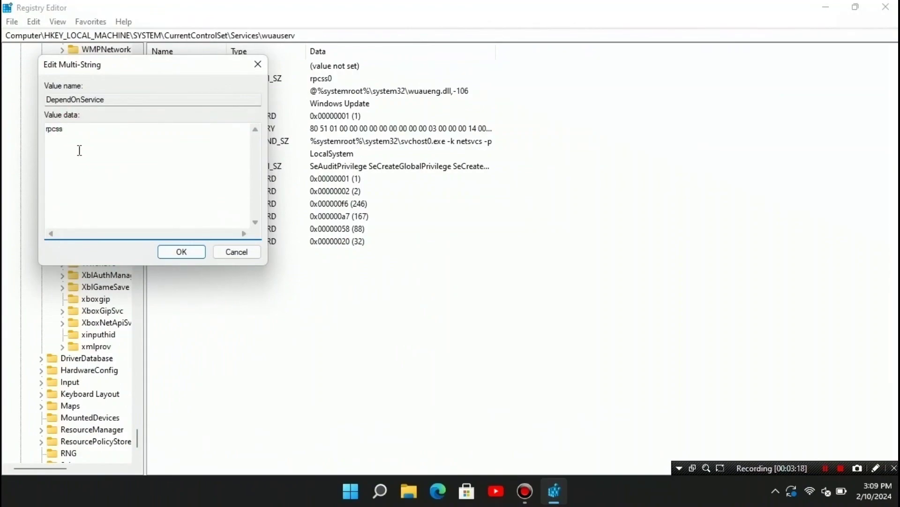
pyautogui.click(184, 252)
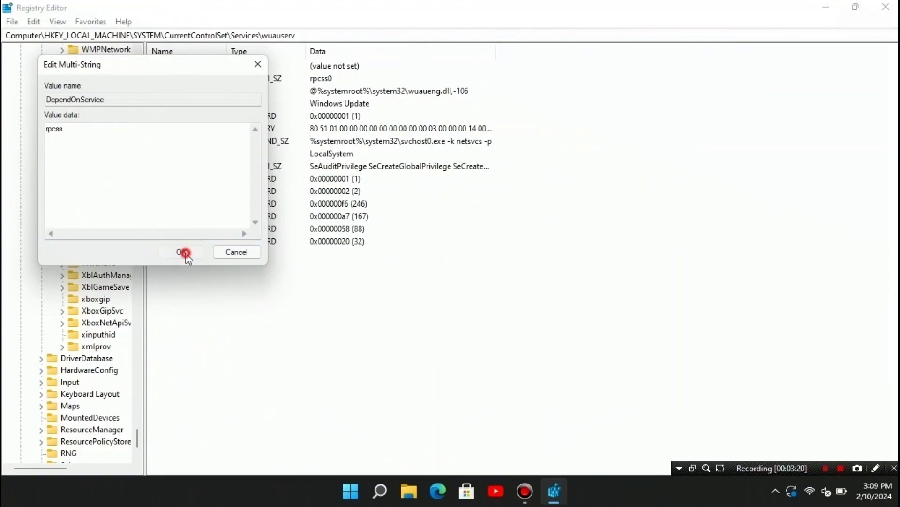
# Set the value data of ImagePath in the wuauserv key to %systemroot%\system32\svchost.exe -k netsvcs -p.
pyautogui.click(184, 143)
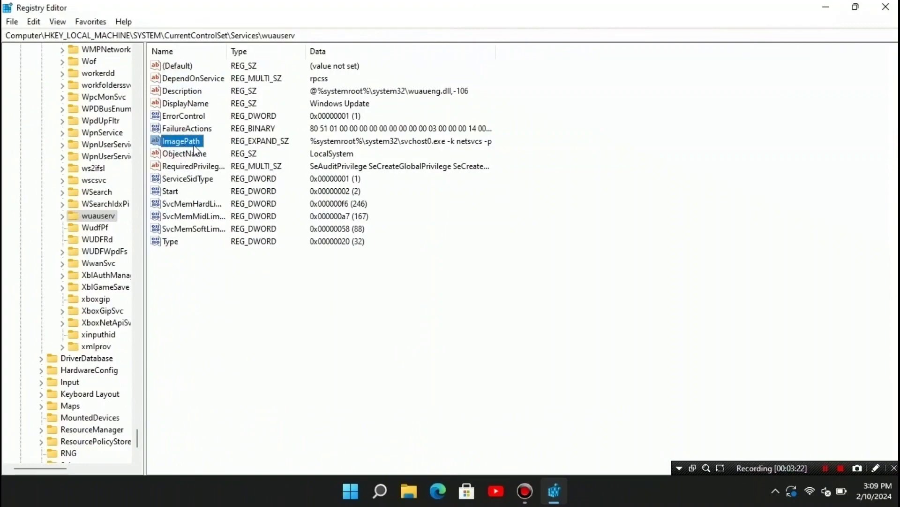
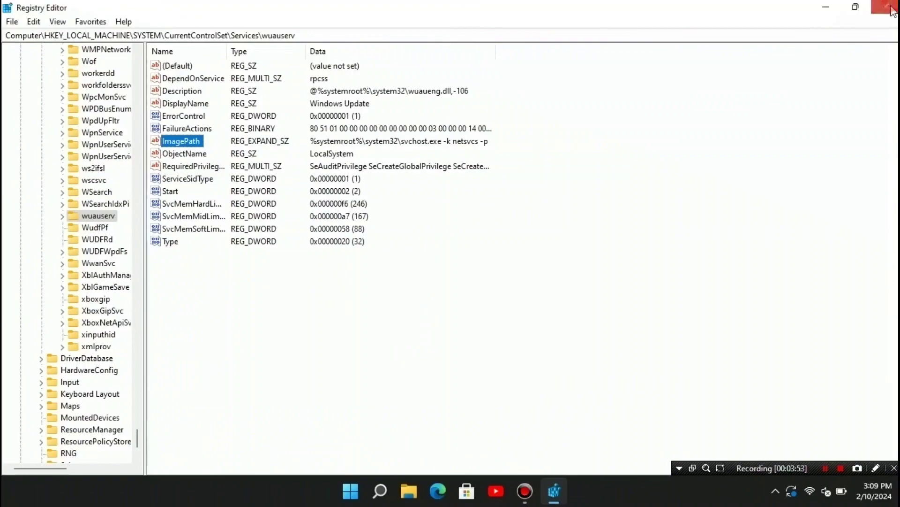
# Collapse the Services, CurrentControlSet and SYSTEM keys, leaving HKEY_LOCAL_MACHINE expanded.
pyautogui.scroll(10, 136, 282)
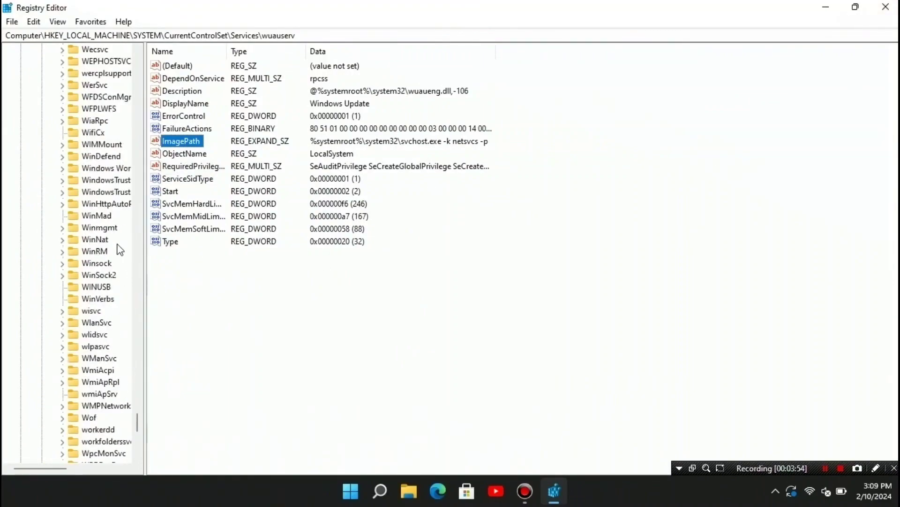
pyautogui.moveTo(137, 422); pyautogui.dragTo(161, 56)
pyautogui.click(51, 263)
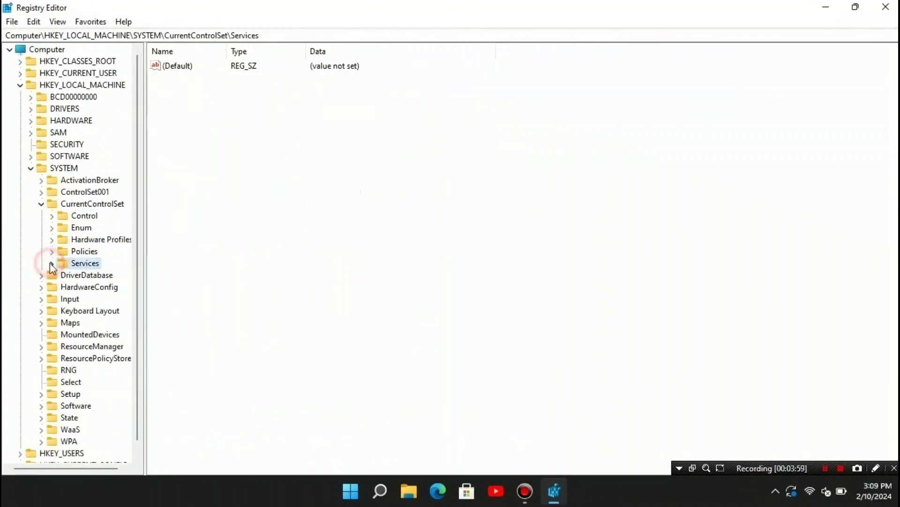
pyautogui.click(39, 203)
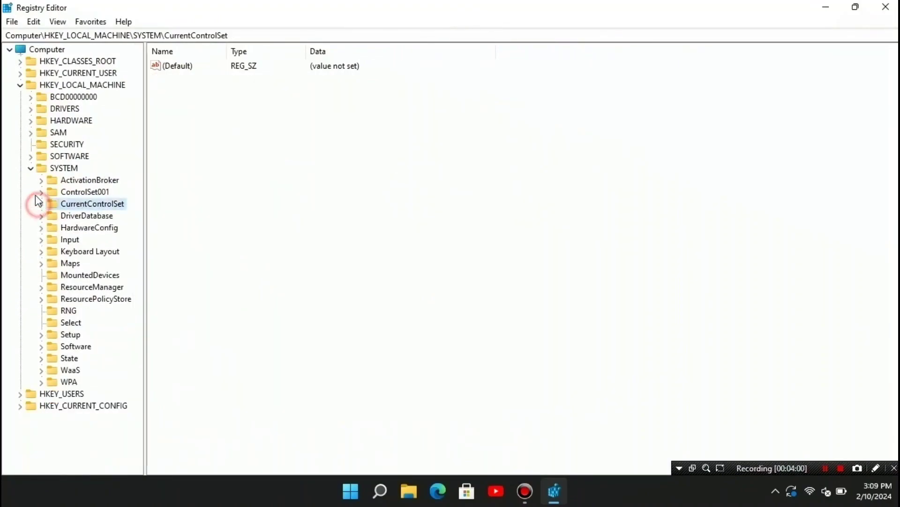
pyautogui.click(31, 167)
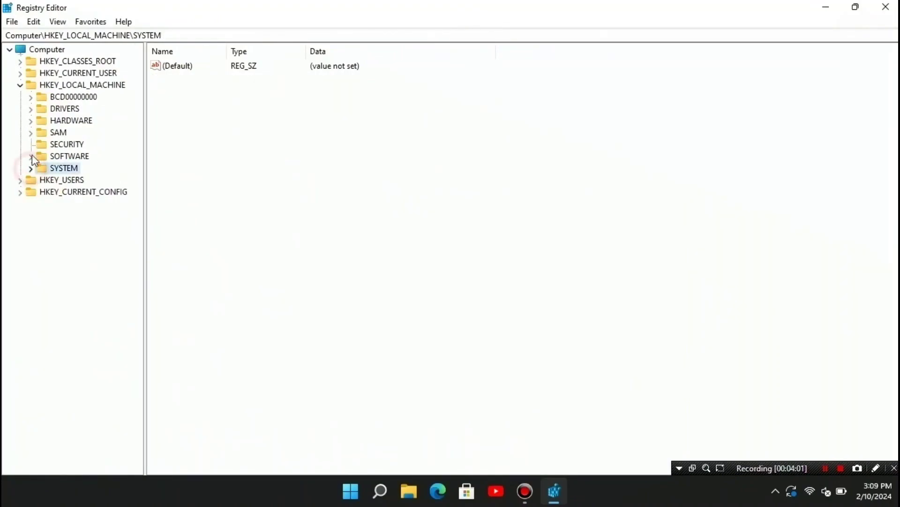
pyautogui.click(20, 85)
pyautogui.click(21, 86)
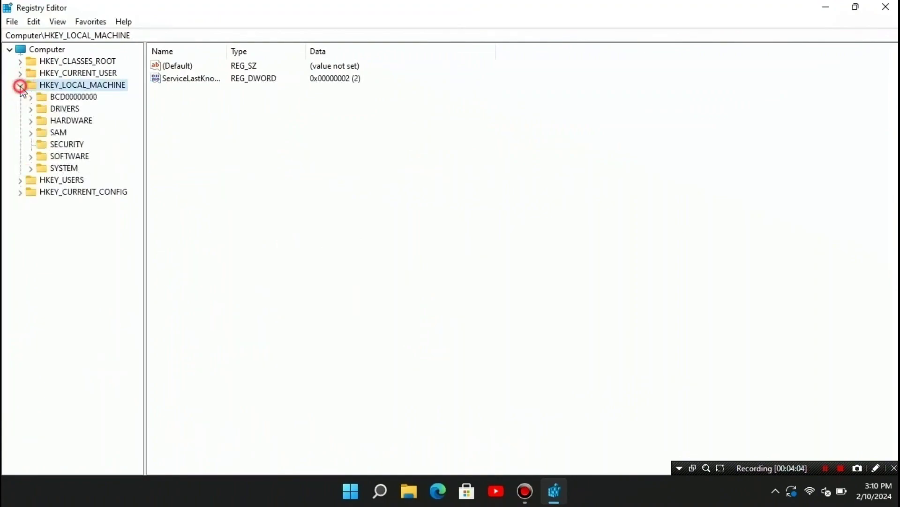
# Open the registry key HKEY_LOCAL_MACHINE\SOFTWARE\Microsoft\WindowsUpdate\AU.
pyautogui.click(31, 157)
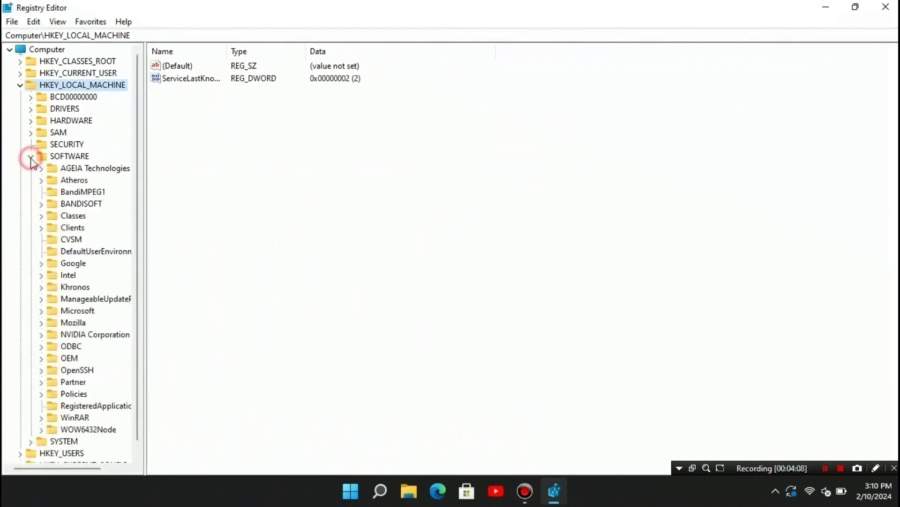
pyautogui.click(41, 311)
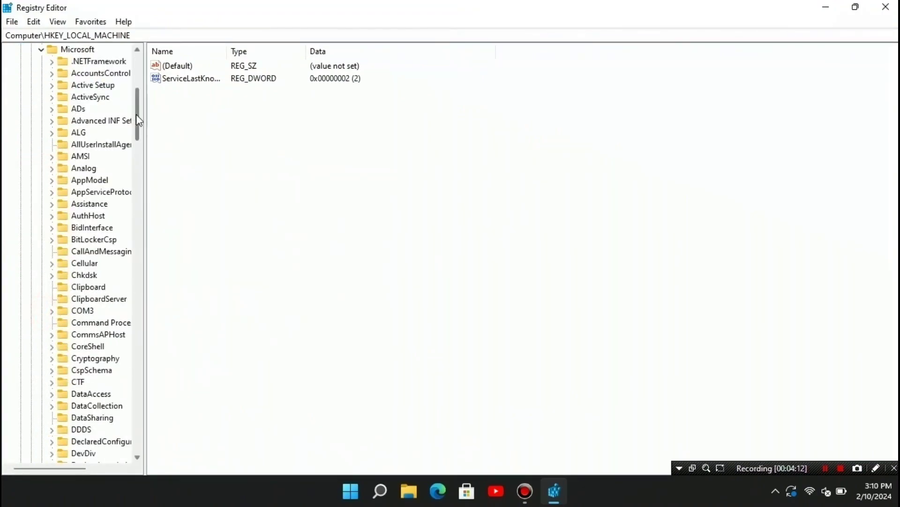
pyautogui.moveTo(138, 117); pyautogui.dragTo(150, 418)
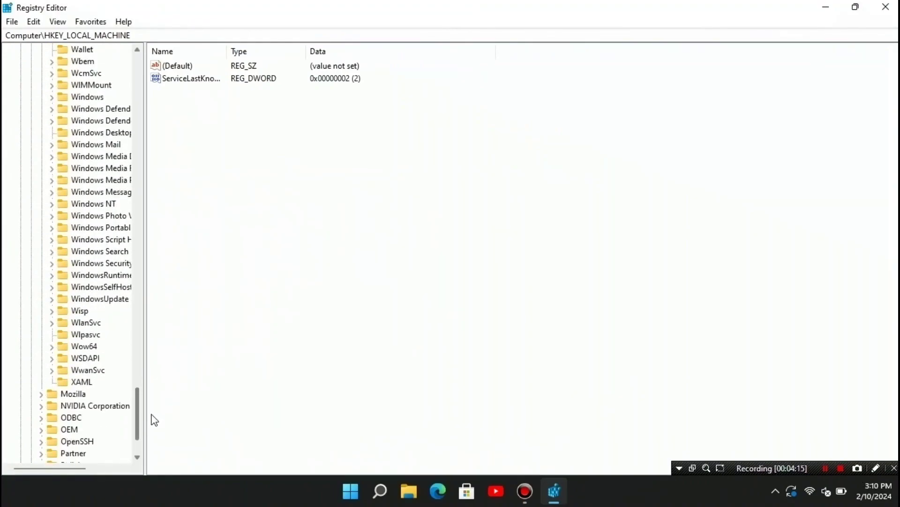
pyautogui.click(52, 299)
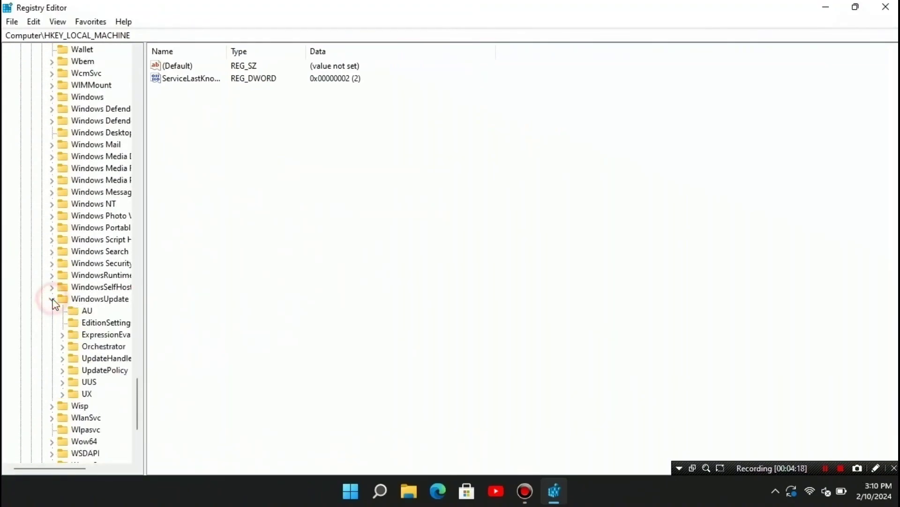
pyautogui.click(85, 312)
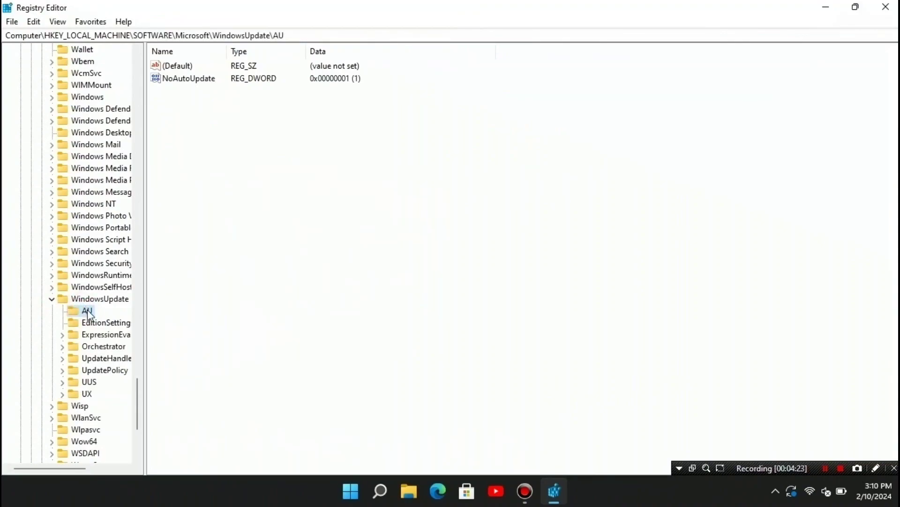
# Delete the AU key under WindowsUpdate, including all of its subkeys.
pyautogui.rightClick(86, 312)
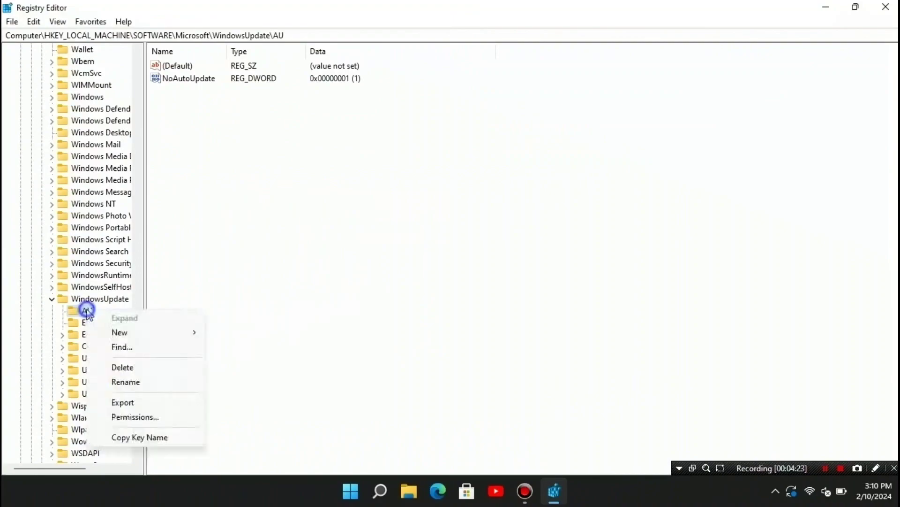
pyautogui.click(127, 368)
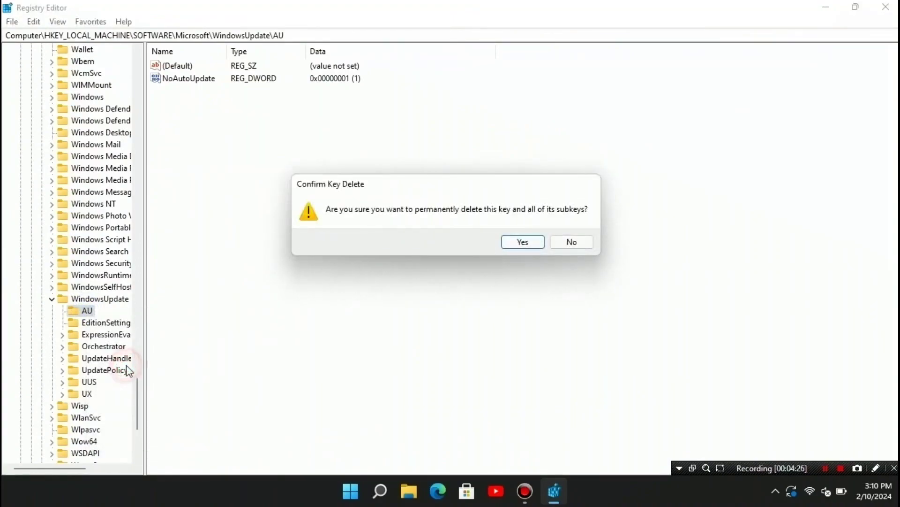
pyautogui.click(516, 245)
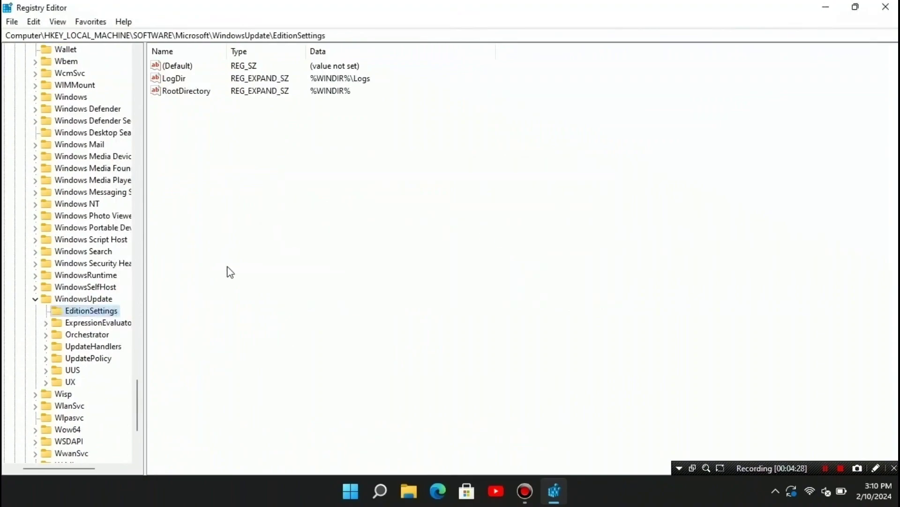
# Collapse the expanded keys up to HKEY_LOCAL_MACHINE and close the Registry Editor.
pyautogui.click(36, 300)
pyautogui.moveTo(136, 409); pyautogui.dragTo(136, 70)
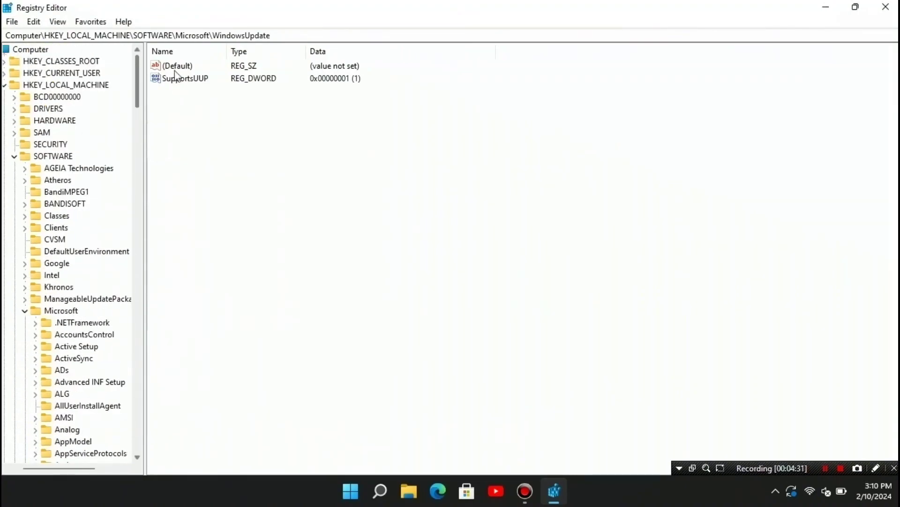
pyautogui.click(24, 311)
pyautogui.click(15, 157)
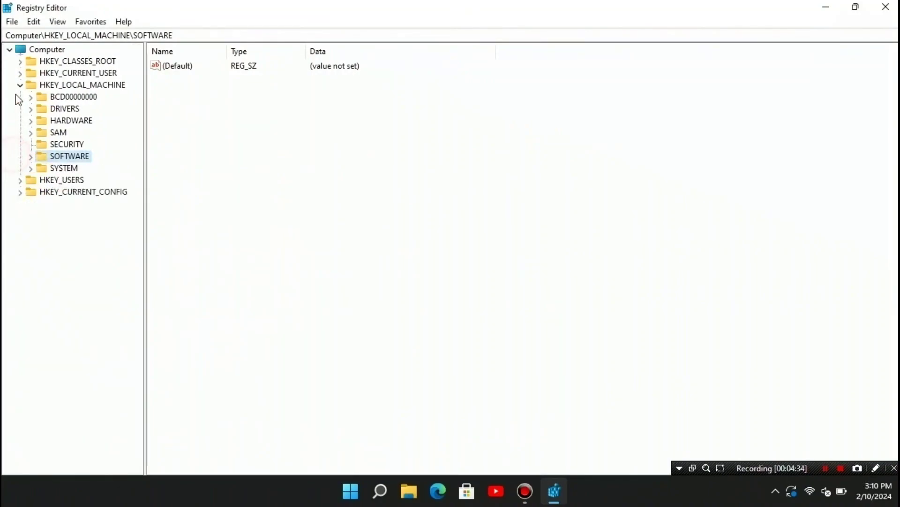
pyautogui.click(20, 85)
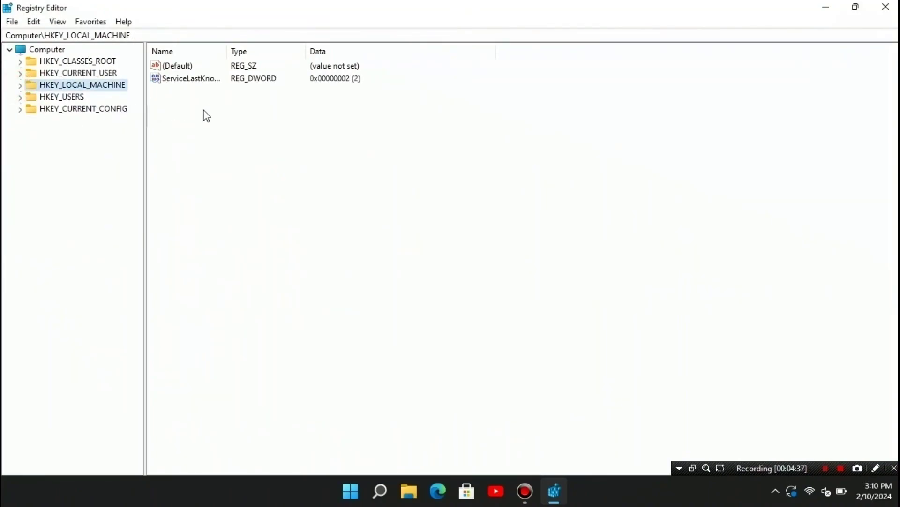
pyautogui.click(879, 5)
# Refresh the desktop and open the power options to restart the computer.
pyautogui.rightClick(320, 212)
pyautogui.click(370, 268)
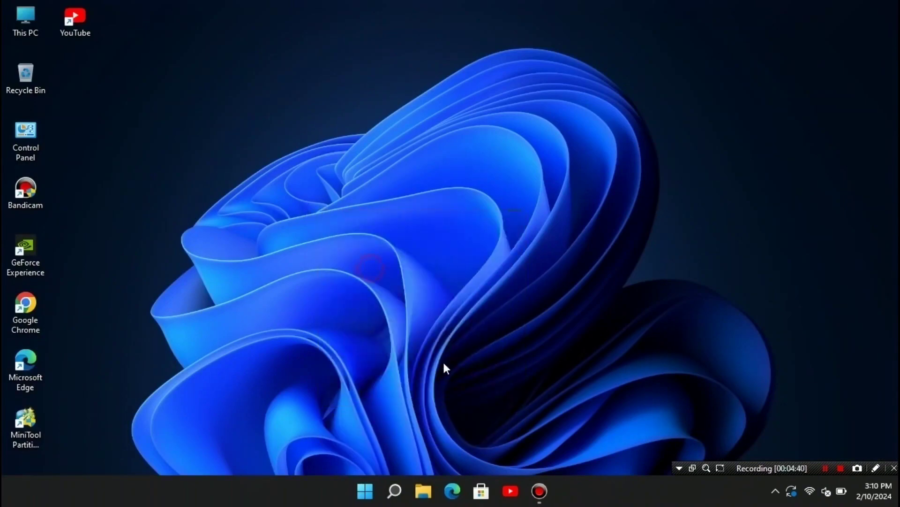
pyautogui.click(366, 492)
pyautogui.click(615, 448)
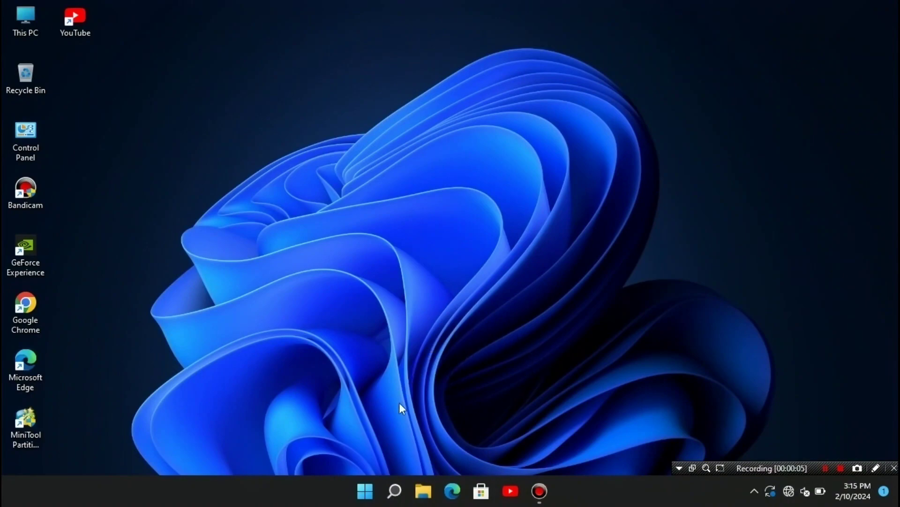
# Open the Services console from the recent Windows searches.
pyautogui.click(366, 491)
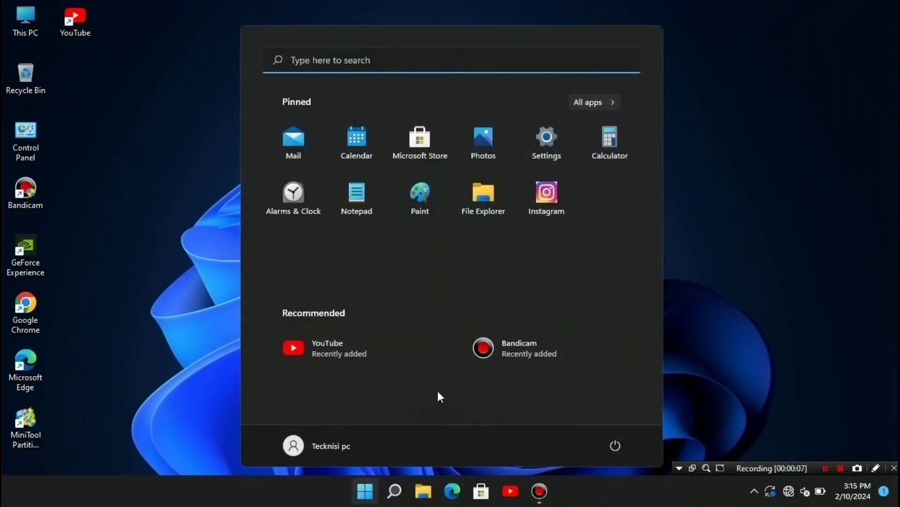
pyautogui.click(338, 65)
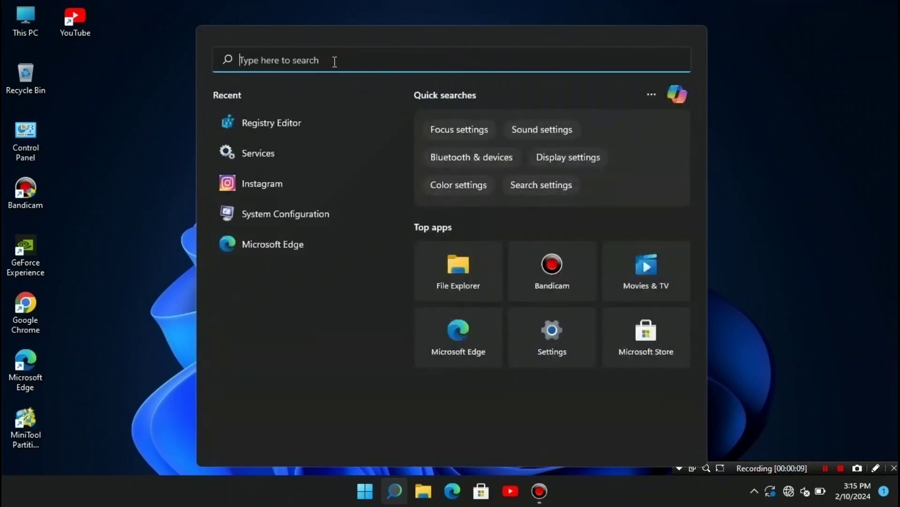
pyautogui.click(275, 154)
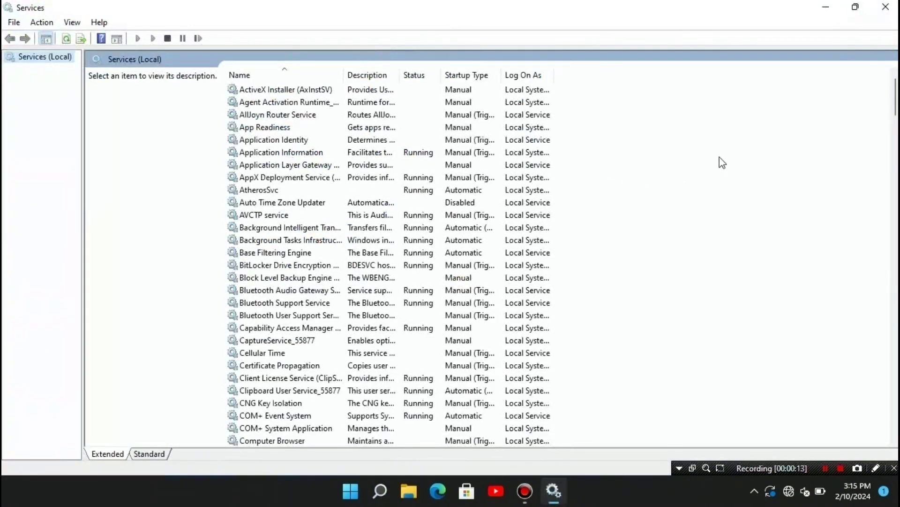
# Check the Windows Update service's startup type and status in its properties, and close the Services console.
pyautogui.moveTo(895, 97); pyautogui.dragTo(896, 416)
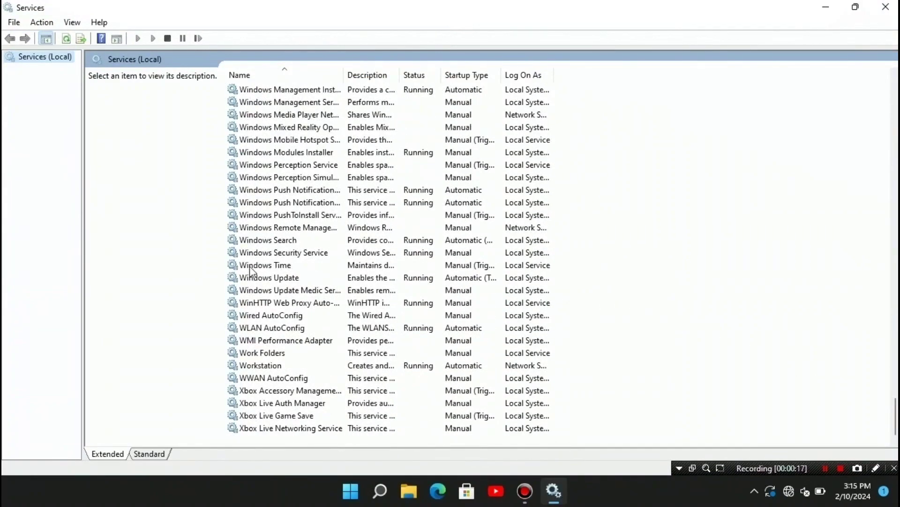
pyautogui.click(365, 280)
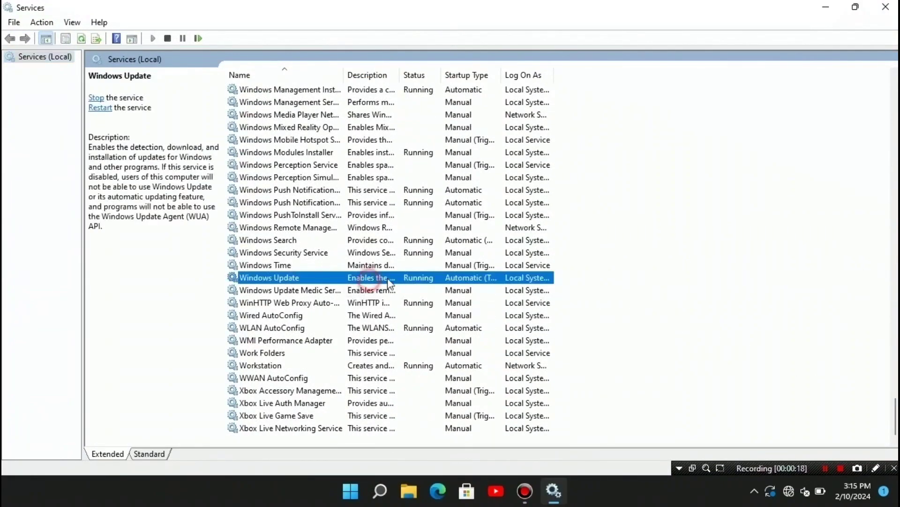
pyautogui.rightClick(468, 277)
pyautogui.click(499, 404)
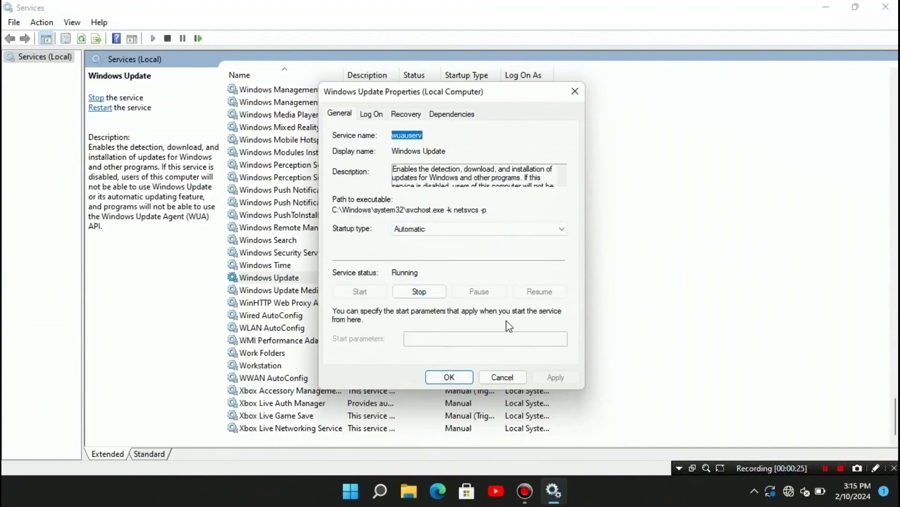
pyautogui.click(449, 378)
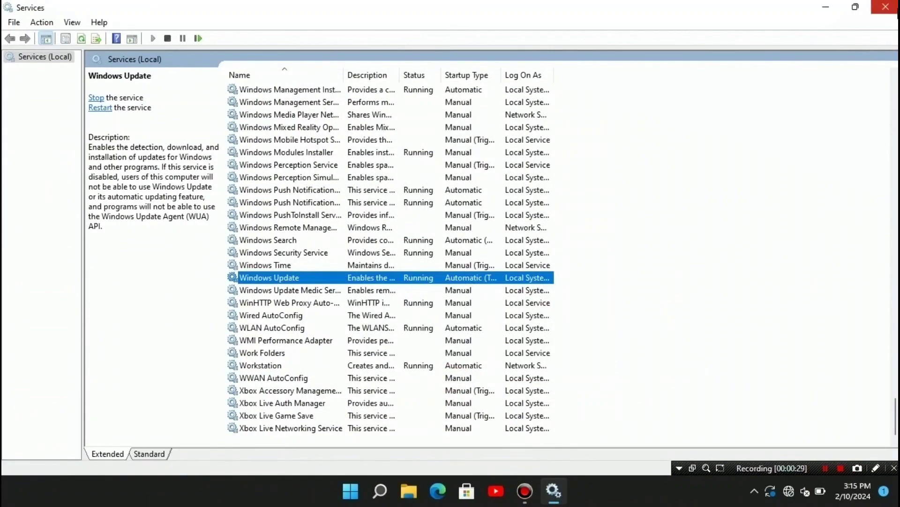
pyautogui.click(885, 7)
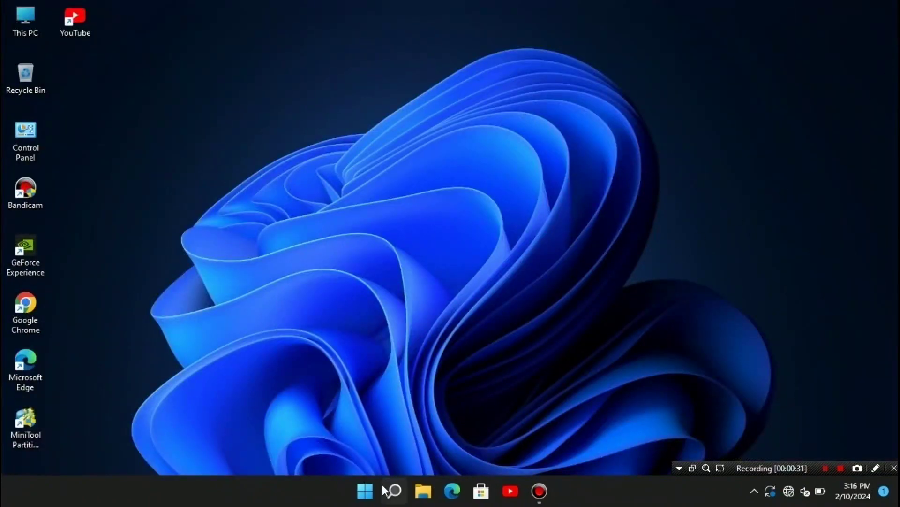
# Open the Windows Update page in Windows Settings.
pyautogui.click(365, 492)
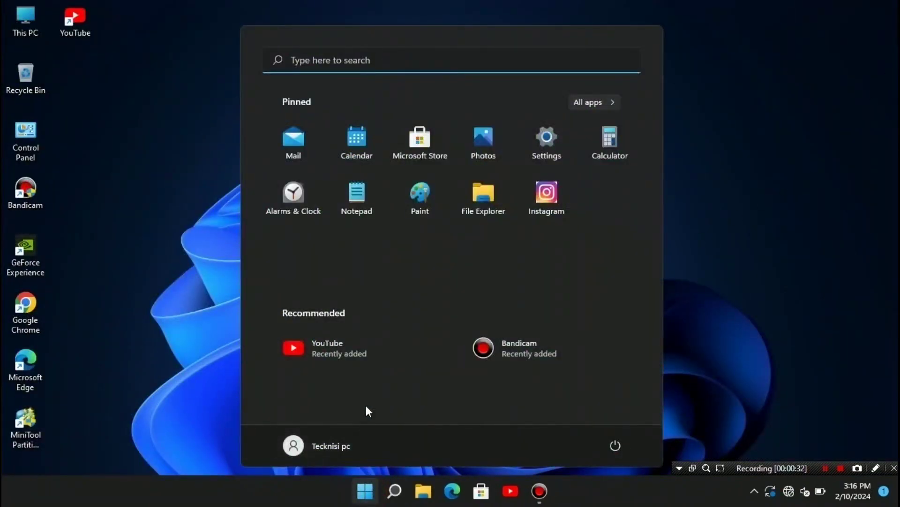
pyautogui.click(549, 137)
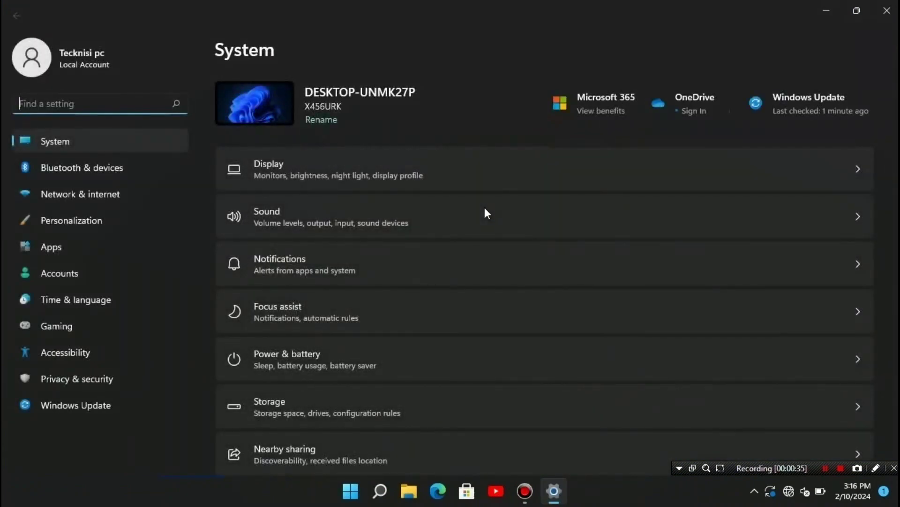
pyautogui.click(80, 404)
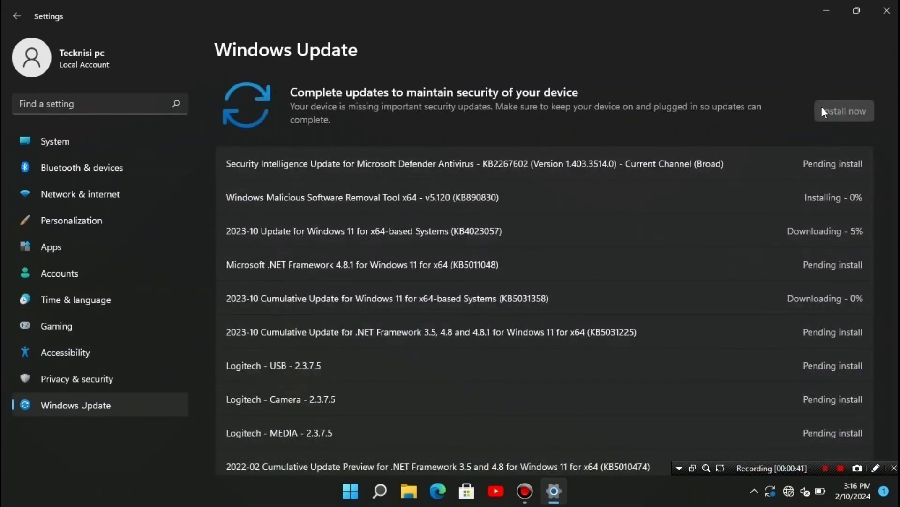
# Turn on Wi-Fi from the quick settings and return to the Windows Update page.
pyautogui.click(789, 492)
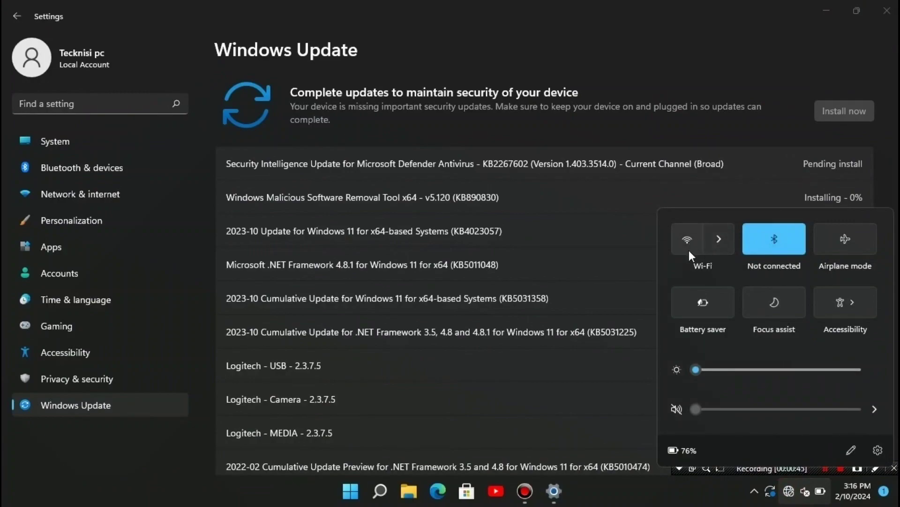
pyautogui.click(690, 247)
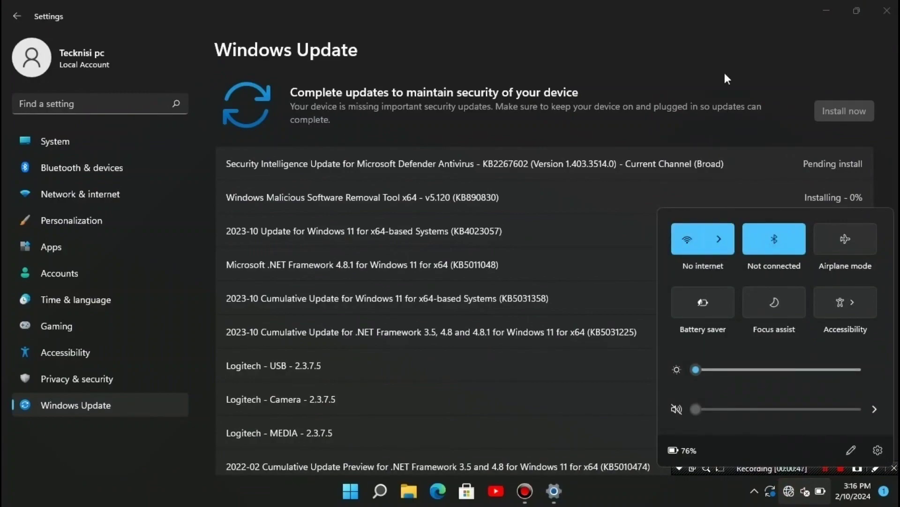
pyautogui.click(725, 38)
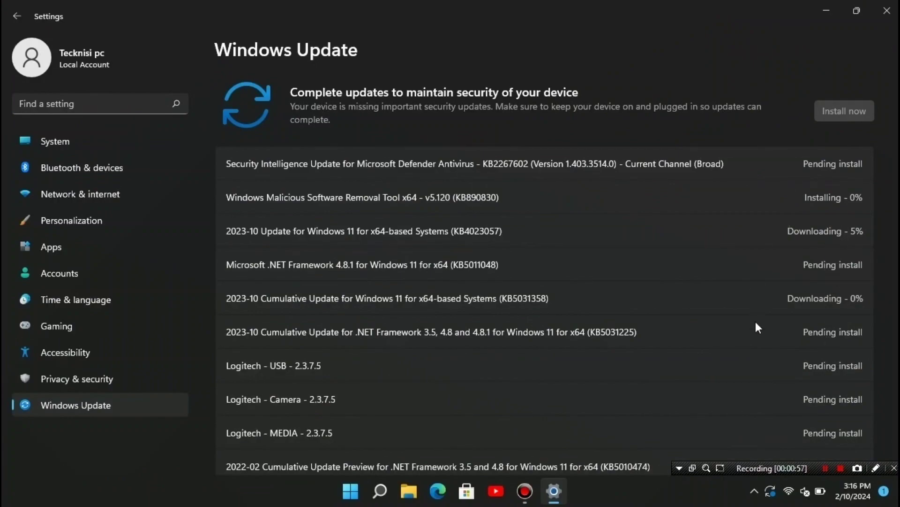
# Review the list of updates on the Windows Update page and close Settings.
pyautogui.scroll(-2, 764, 328)
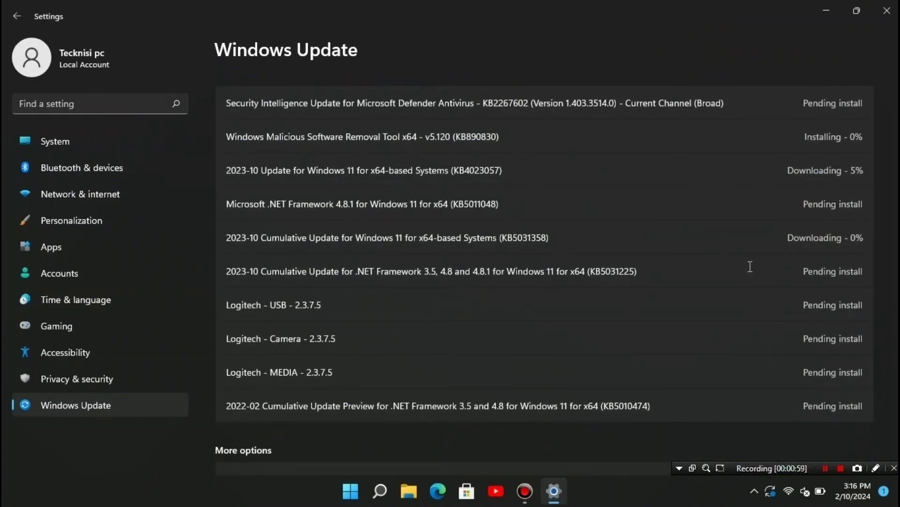
pyautogui.scroll(2, 520, 281)
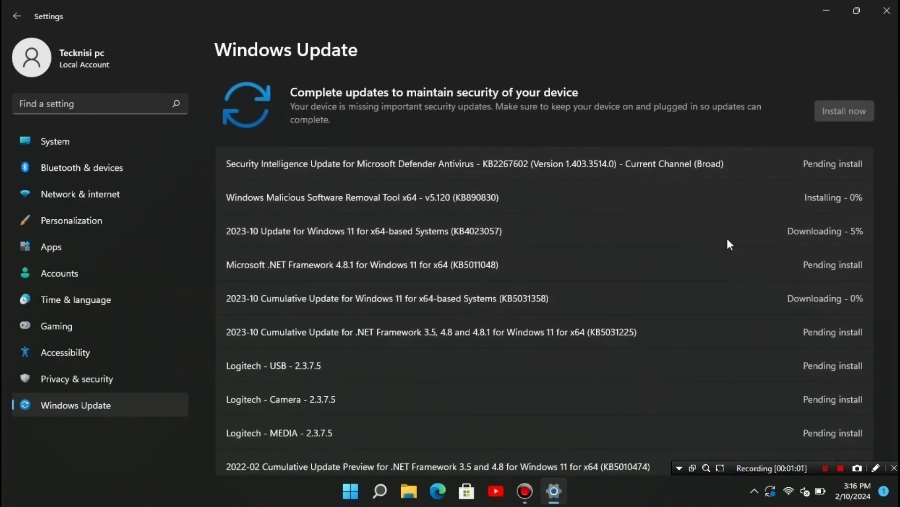
pyautogui.click(887, 7)
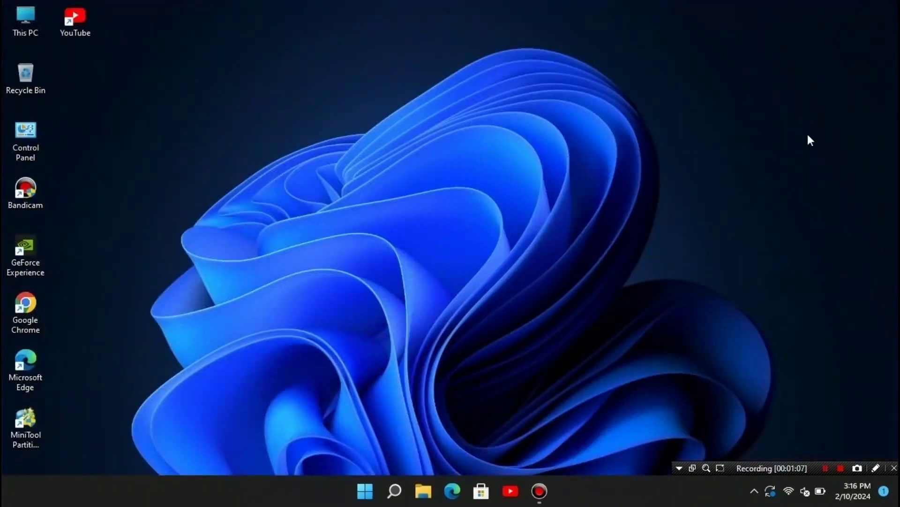
# Refresh the desktop twice.
pyautogui.rightClick(505, 175)
pyautogui.click(539, 231)
pyautogui.rightClick(474, 162)
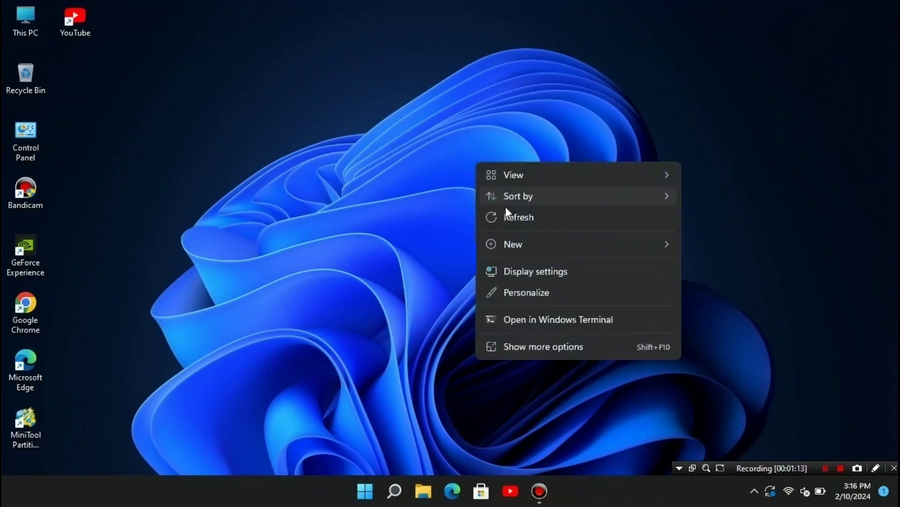
pyautogui.click(509, 215)
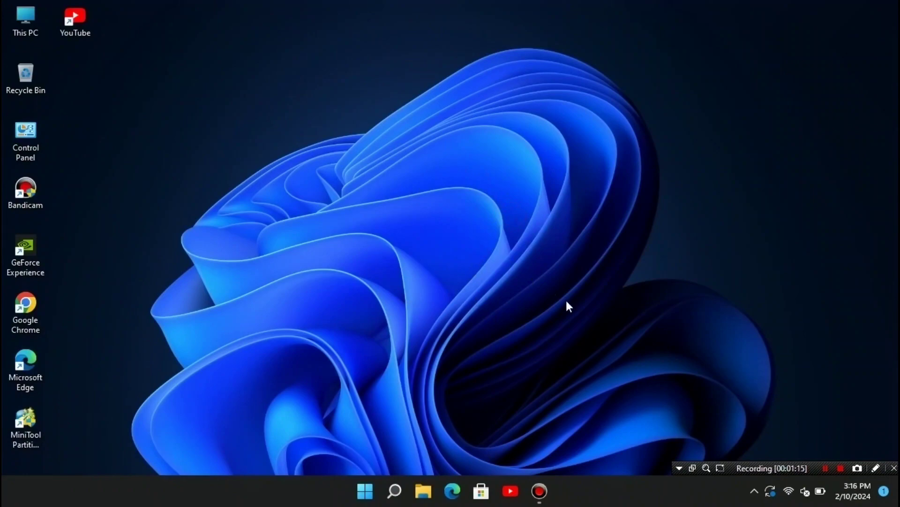